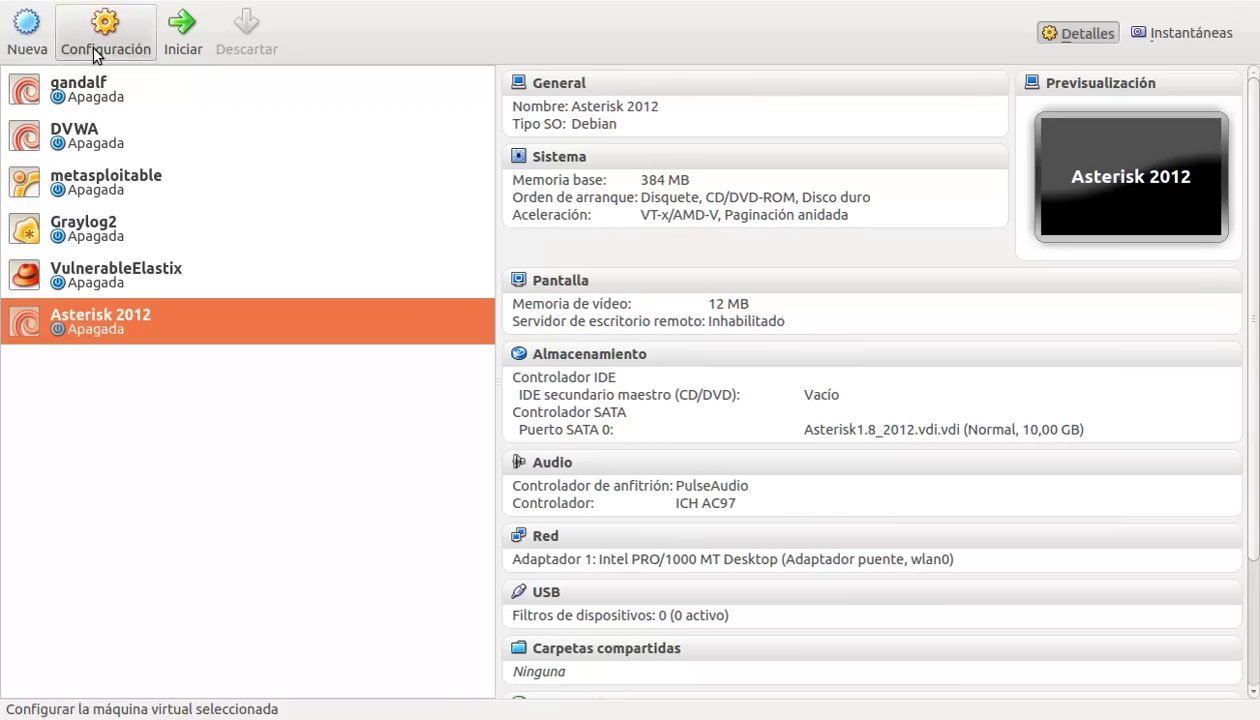
Step: Start a new virtual machine named AsteriskNow with type Linux and version Red Hat
left_click(35, 30)
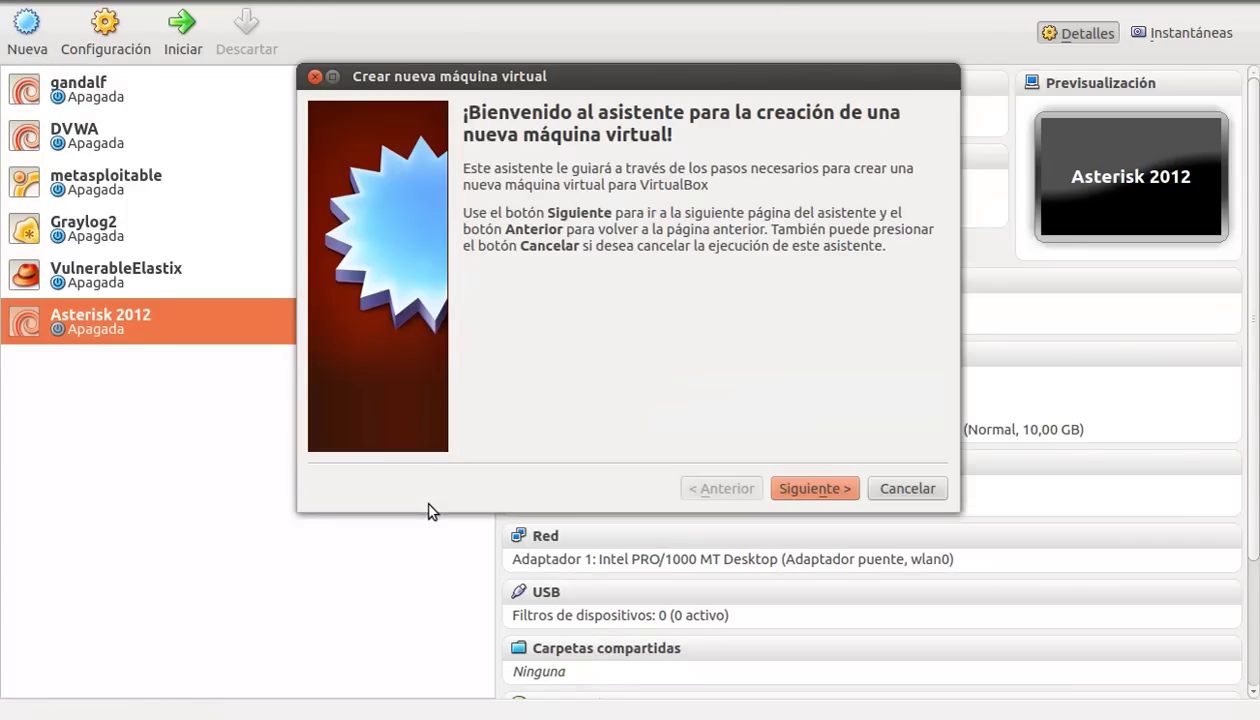
left_click(810, 490)
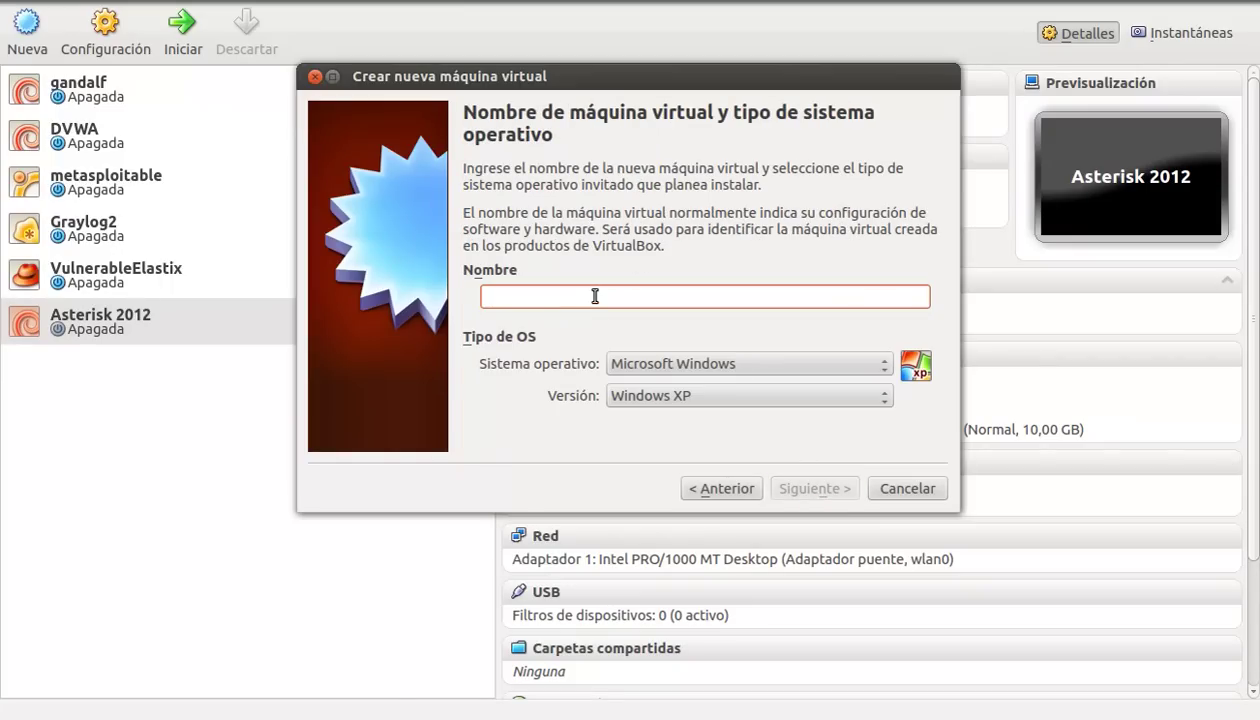
type("A")
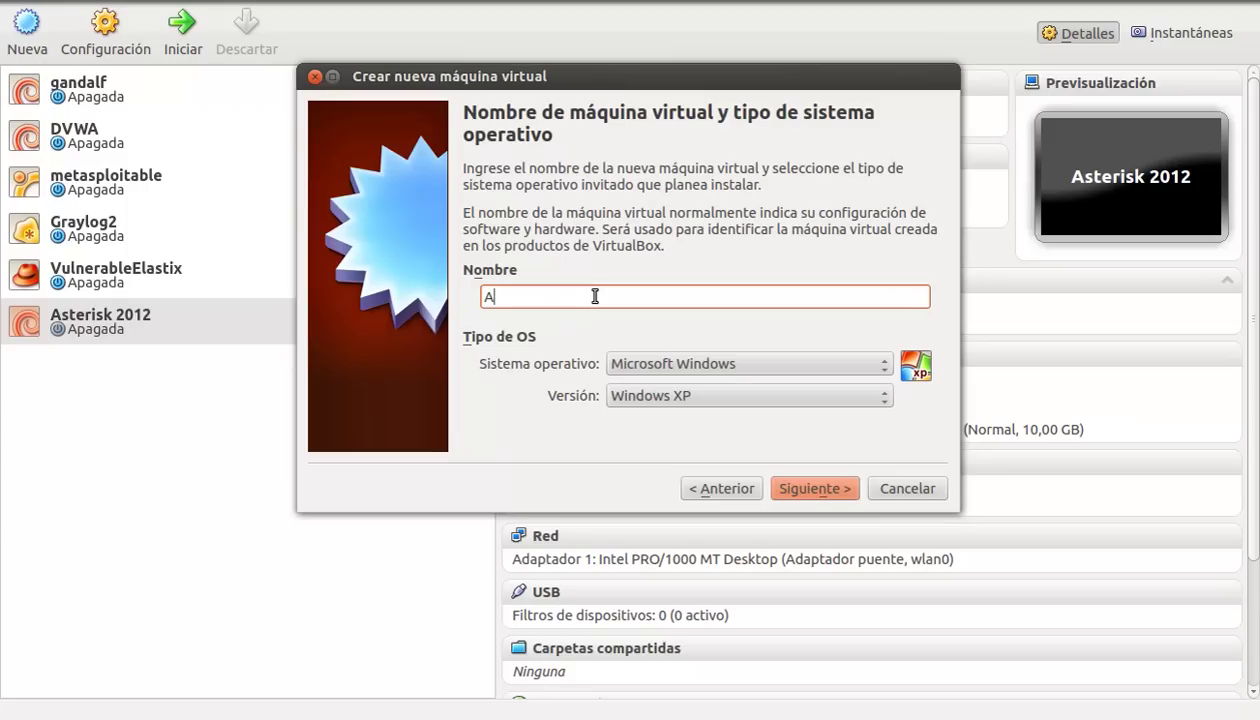
type("steriskNow")
left_click(706, 365)
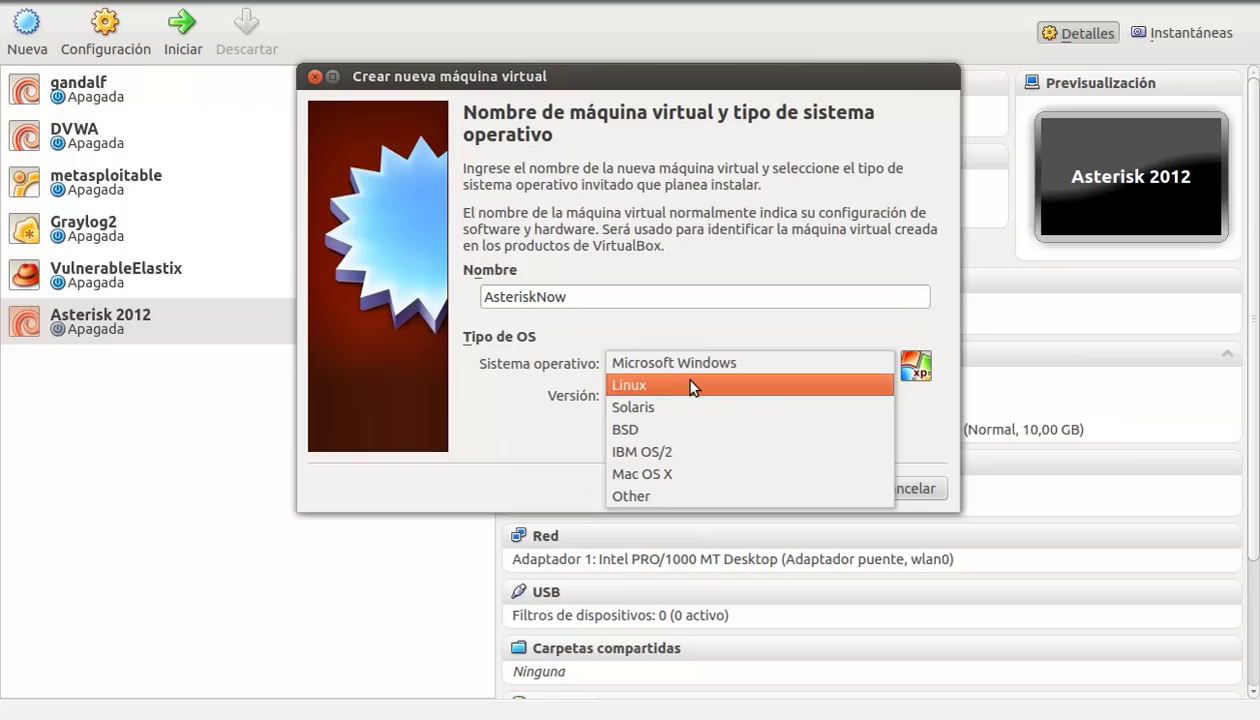
left_click(693, 388)
left_click(692, 396)
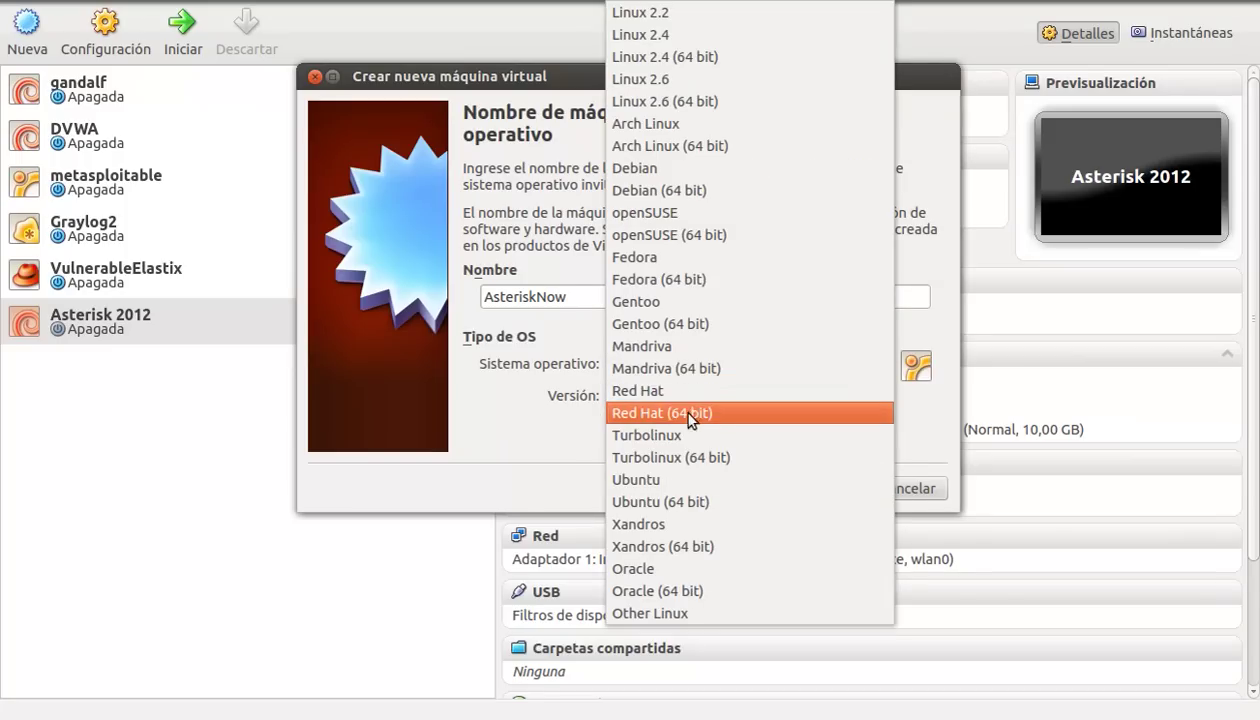
left_click(676, 395)
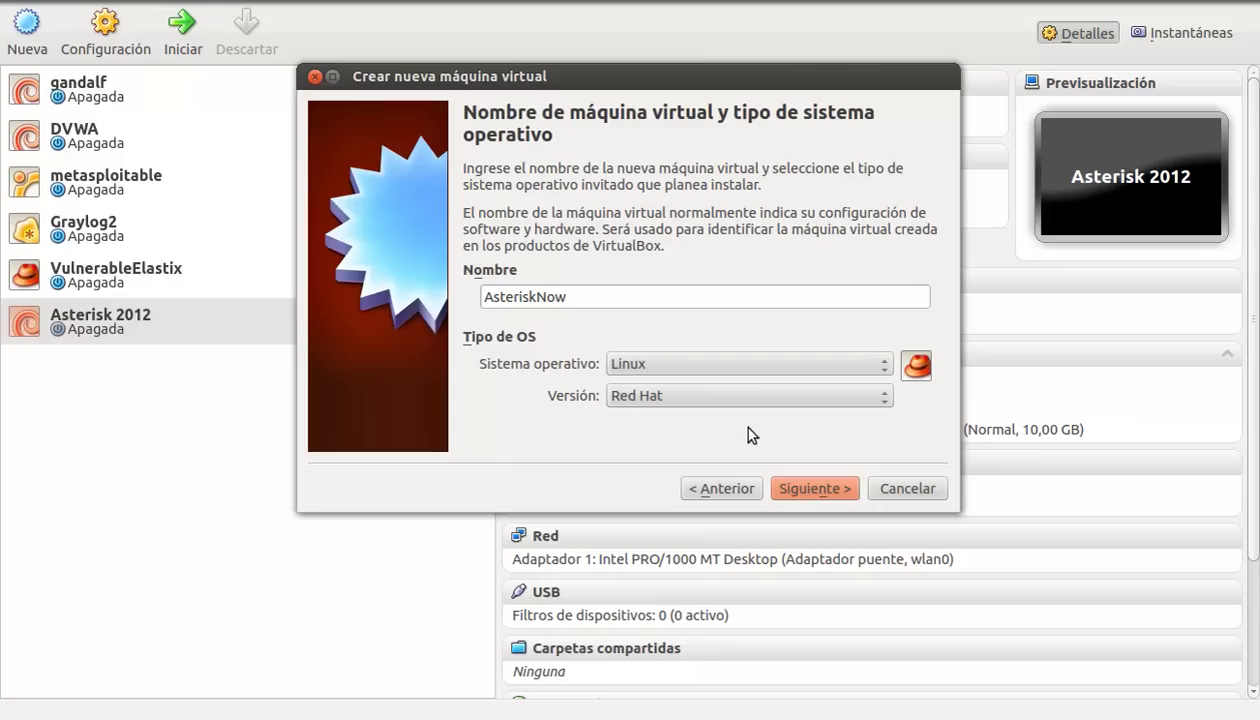
left_click(824, 488)
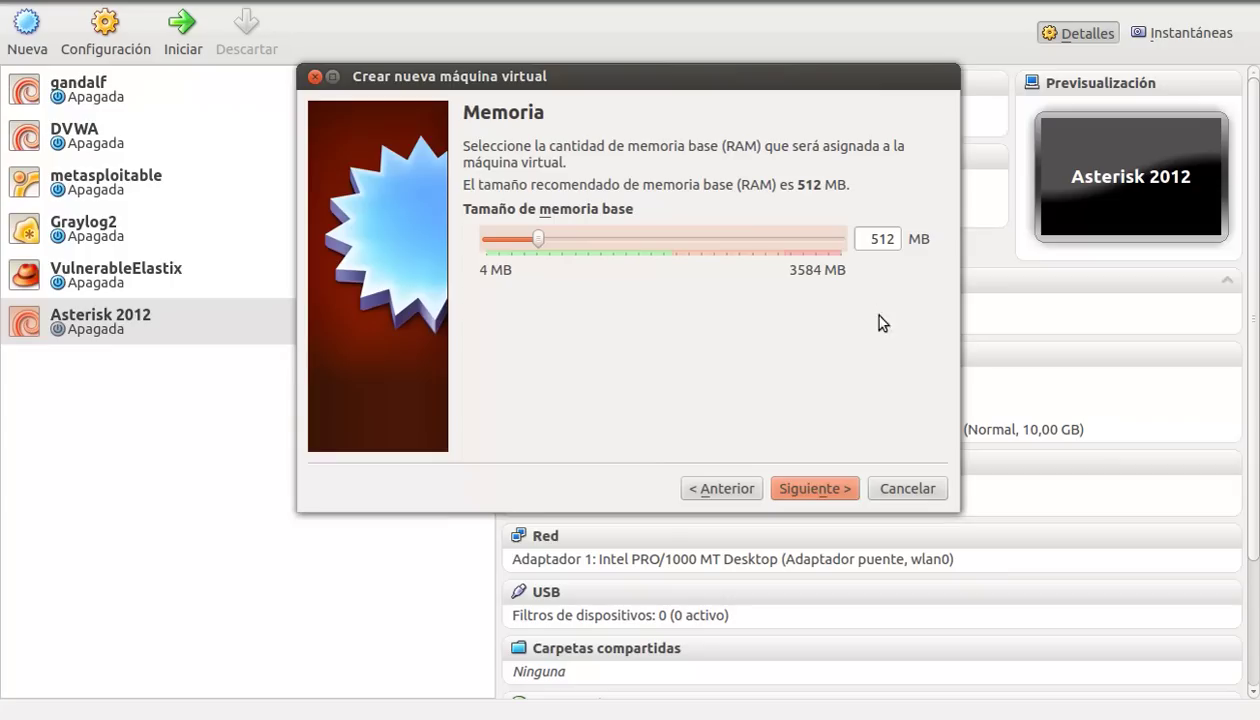
Step: Accept the 512 MB base memory and continue to the hard disk page
left_click(806, 490)
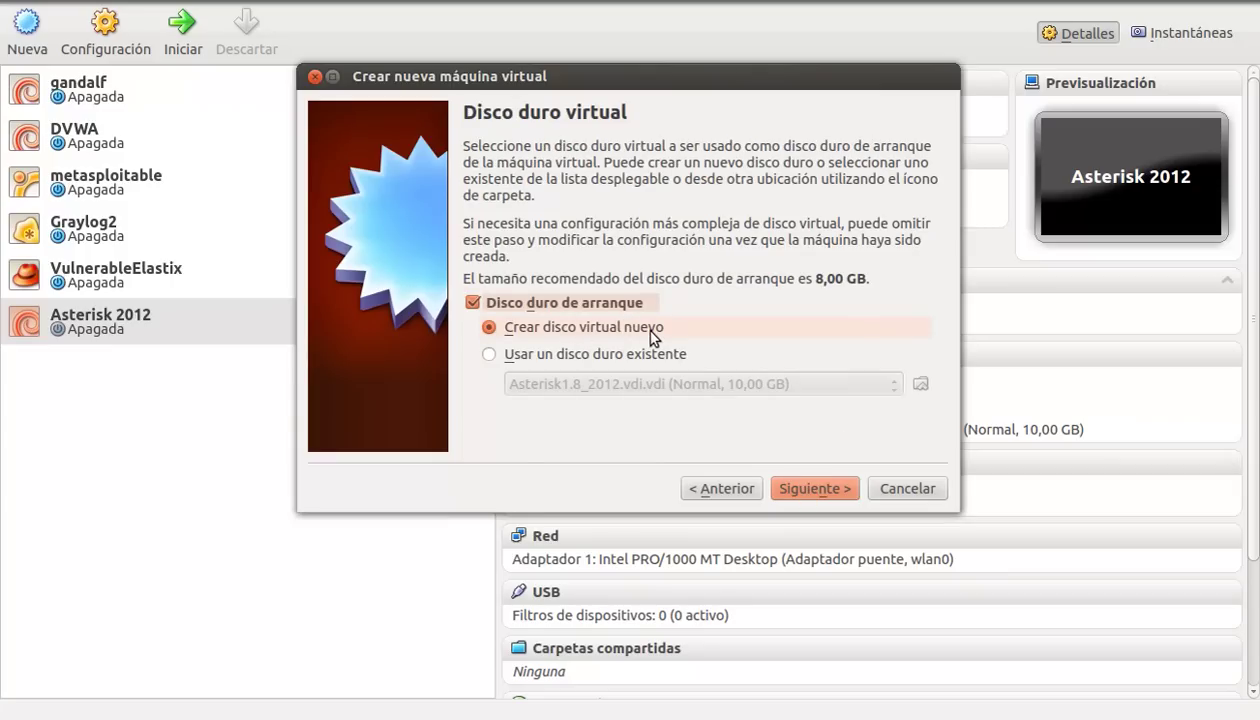
Step: Create an 8,00 GB dynamically allocated AsteriskNow VDI disk and finish creating the VM
left_click(831, 487)
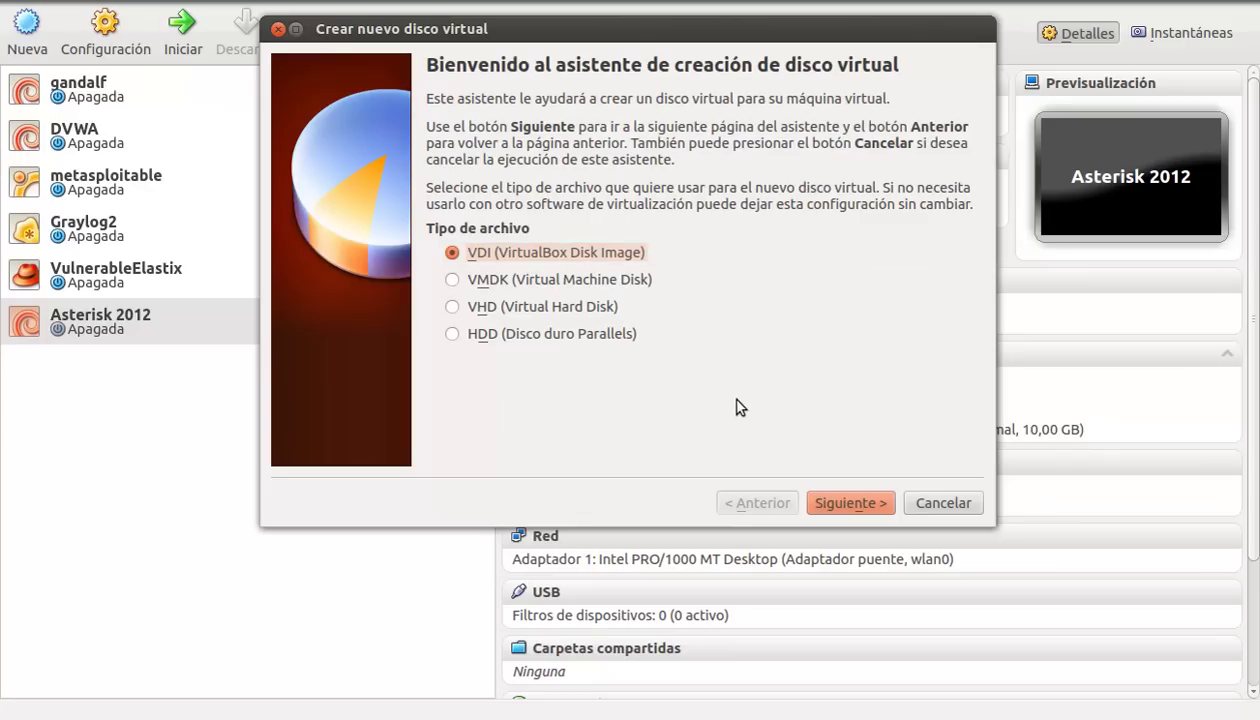
left_click(850, 503)
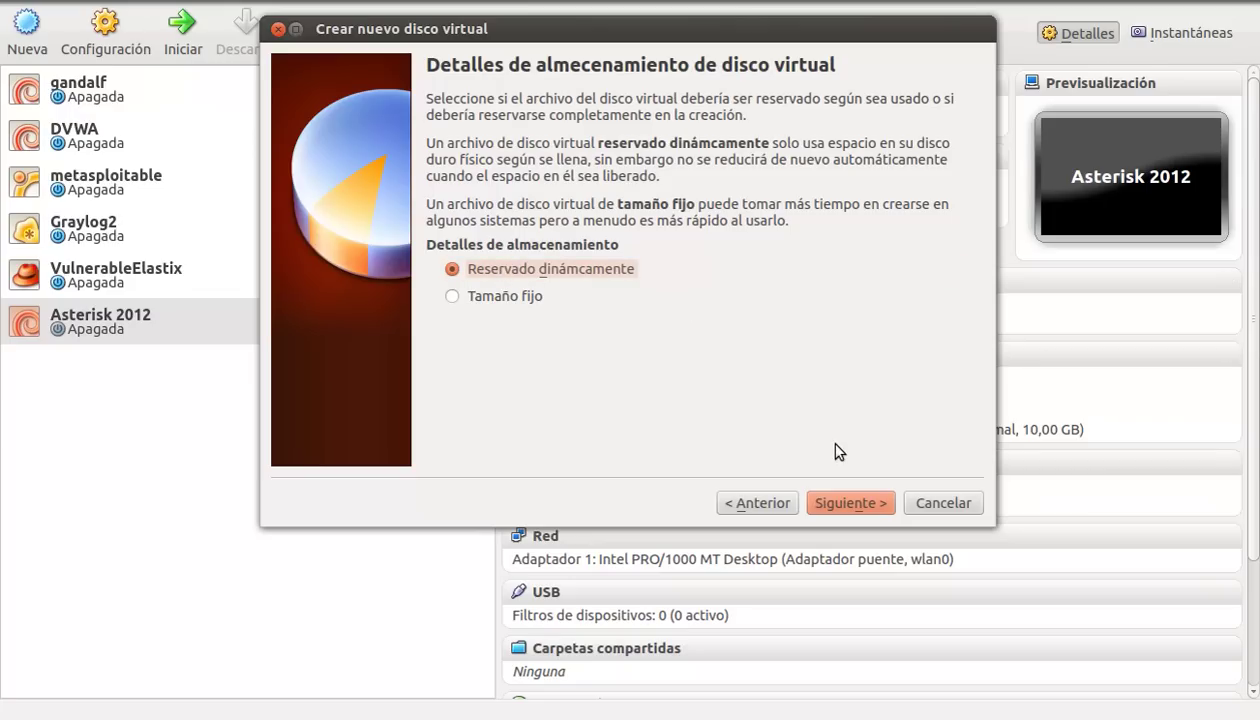
left_click(841, 515)
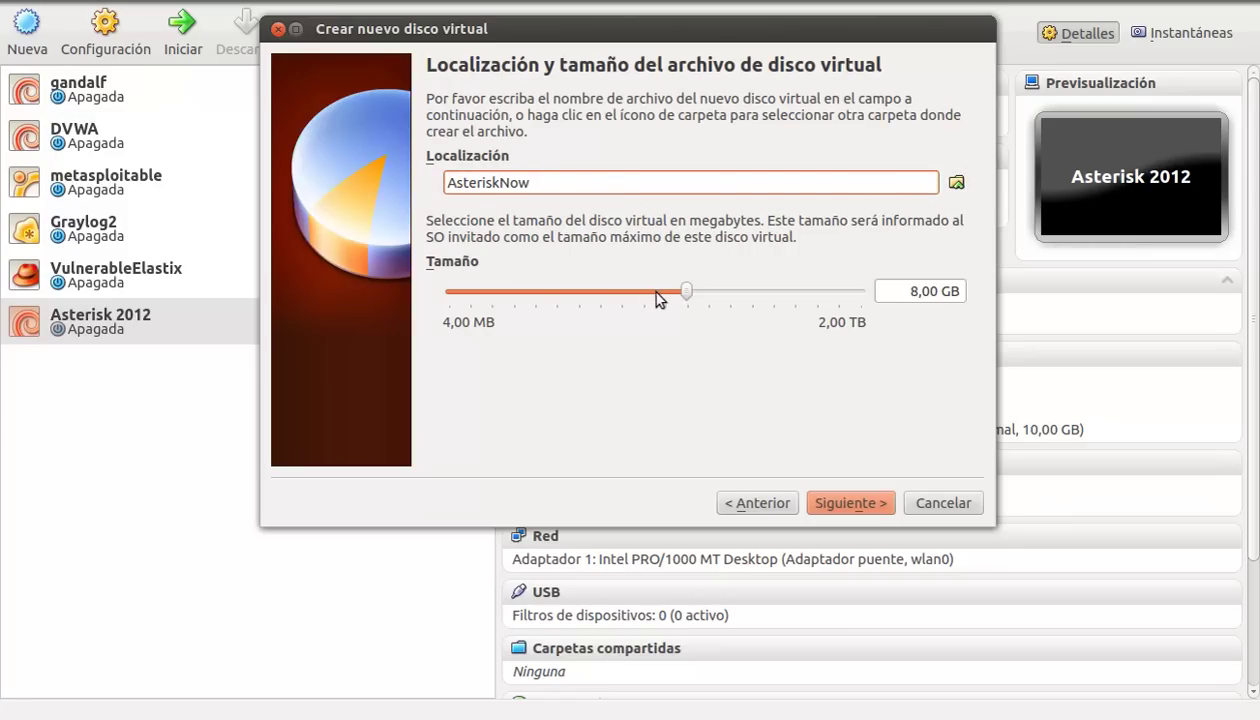
mouse_move(740, 300)
left_click(862, 500)
left_click(862, 500)
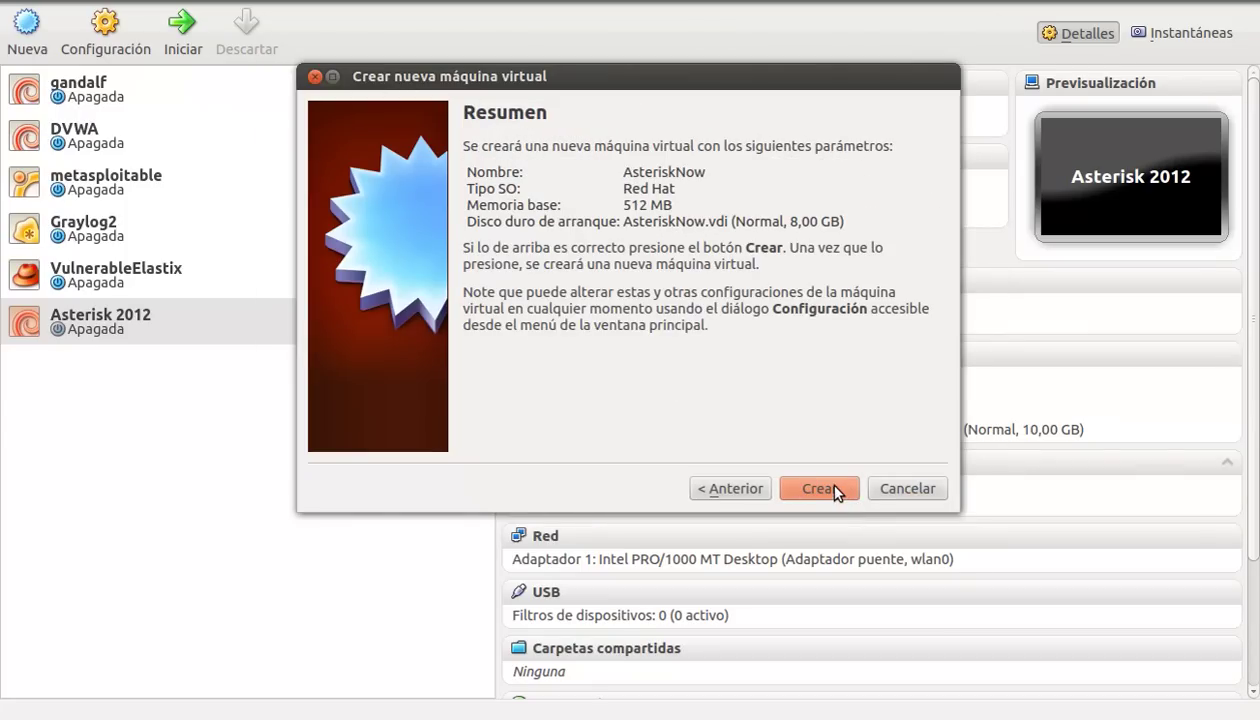
left_click(835, 485)
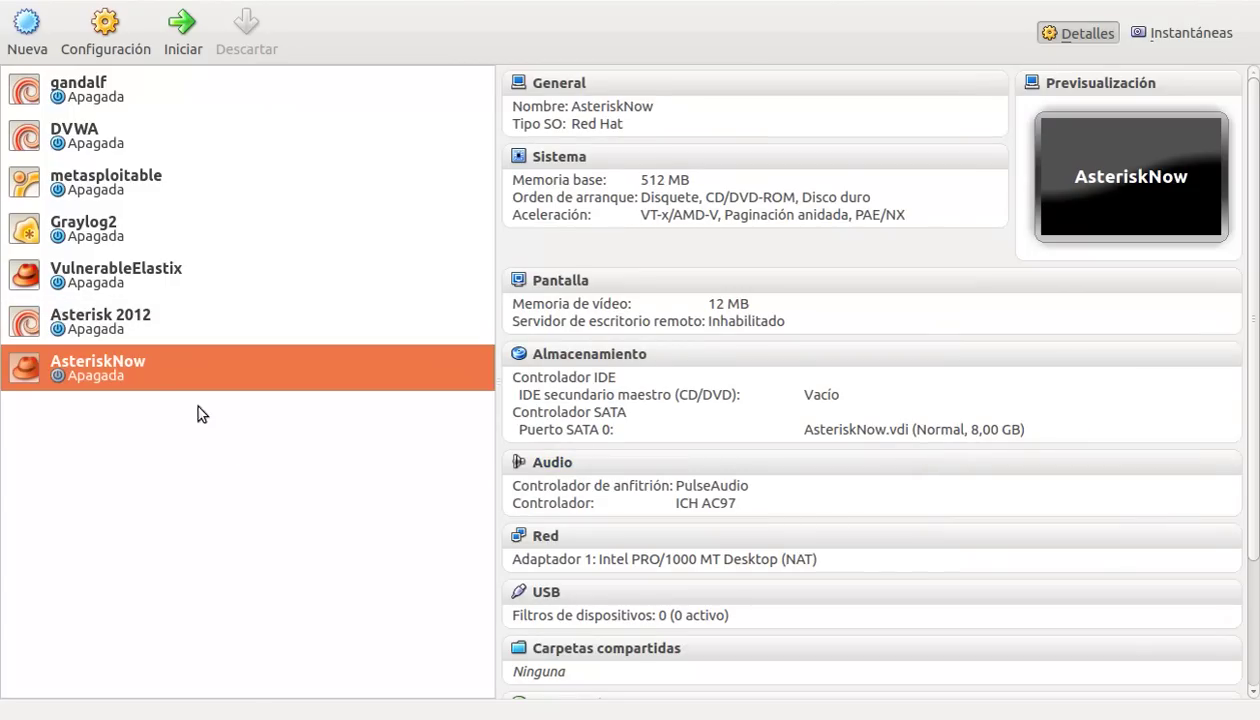
Step: Mount AsteriskNOW-2.0.2-i386-DVD.iso from the Asterisk ISOs folder in the AsteriskNow CD/DVD drive and save
right_click(147, 368)
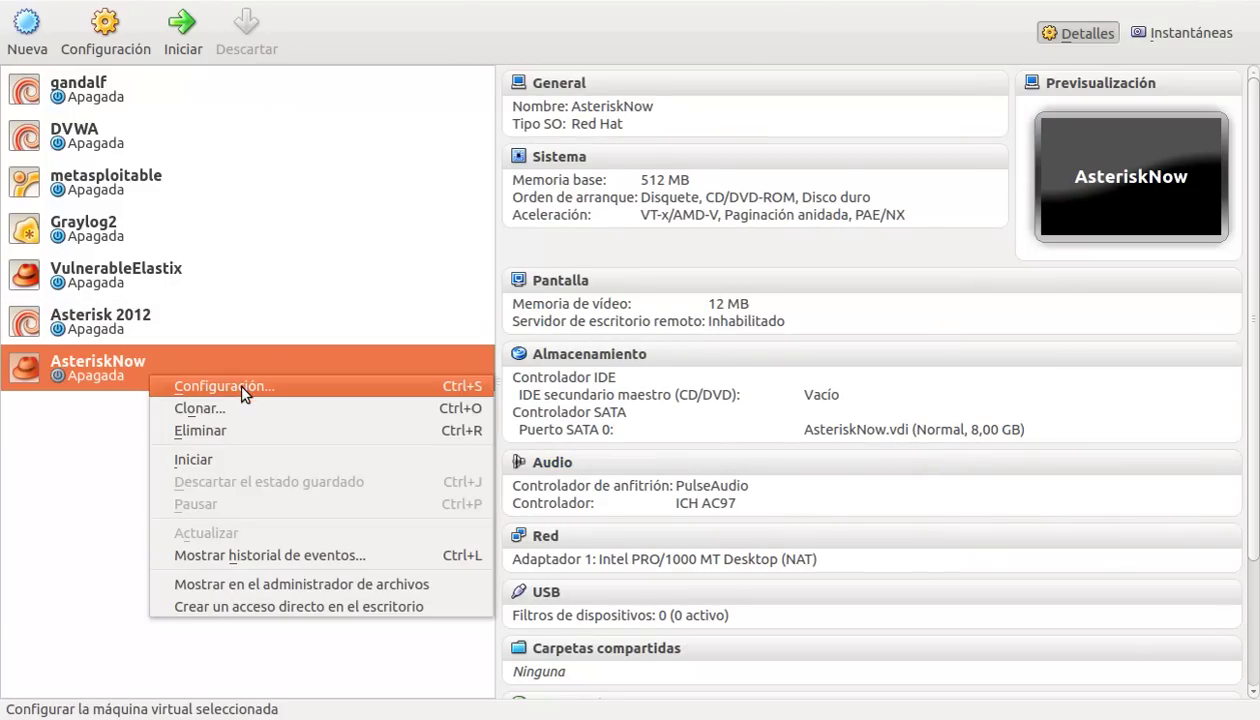
left_click(238, 382)
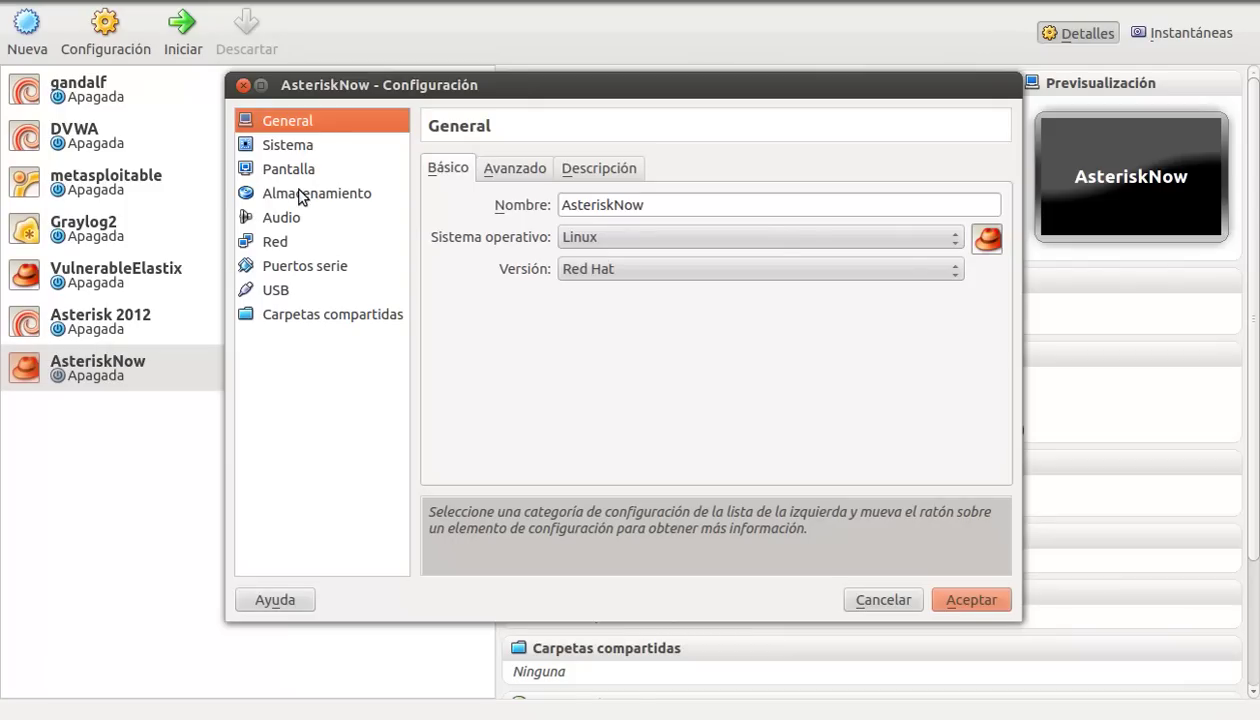
left_click(300, 195)
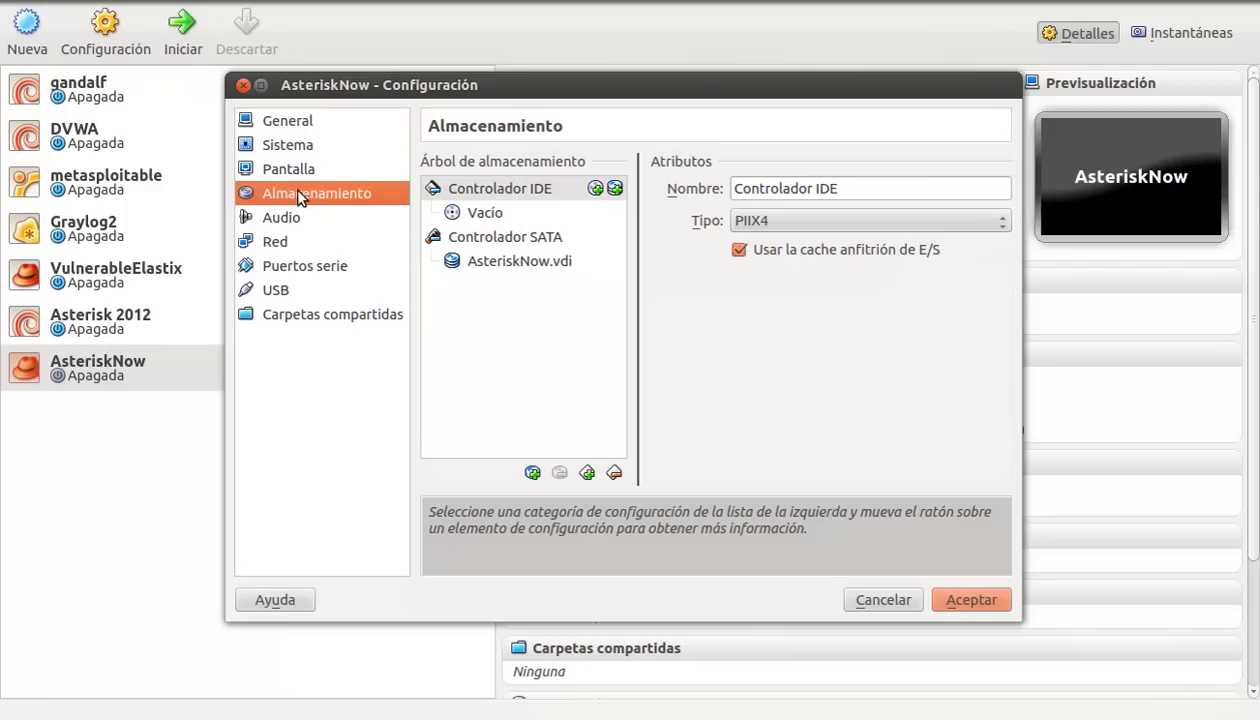
left_click(488, 214)
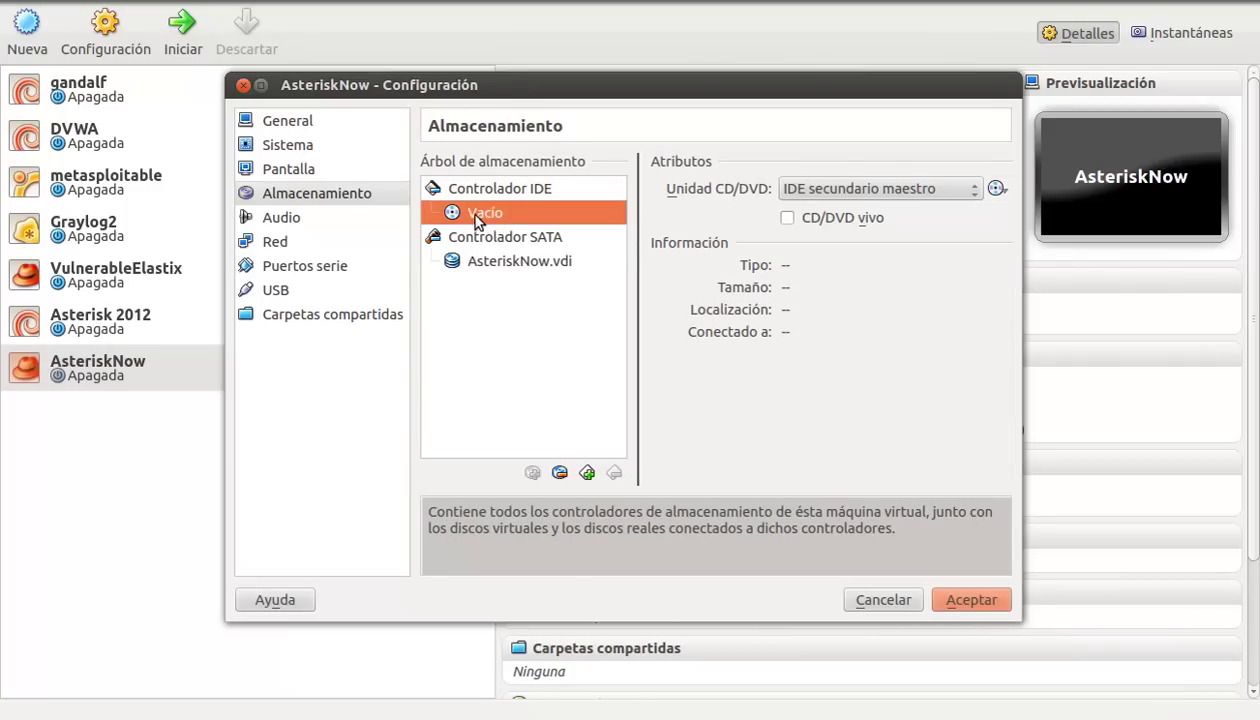
left_click(997, 190)
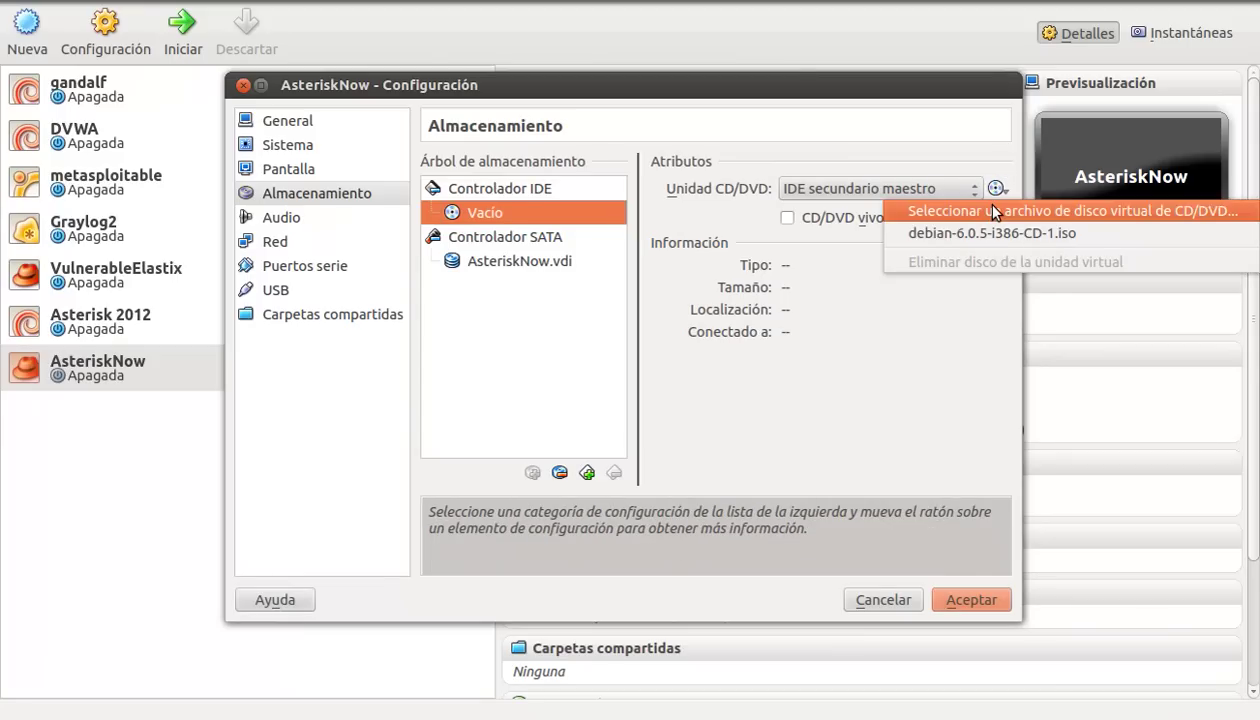
left_click(995, 211)
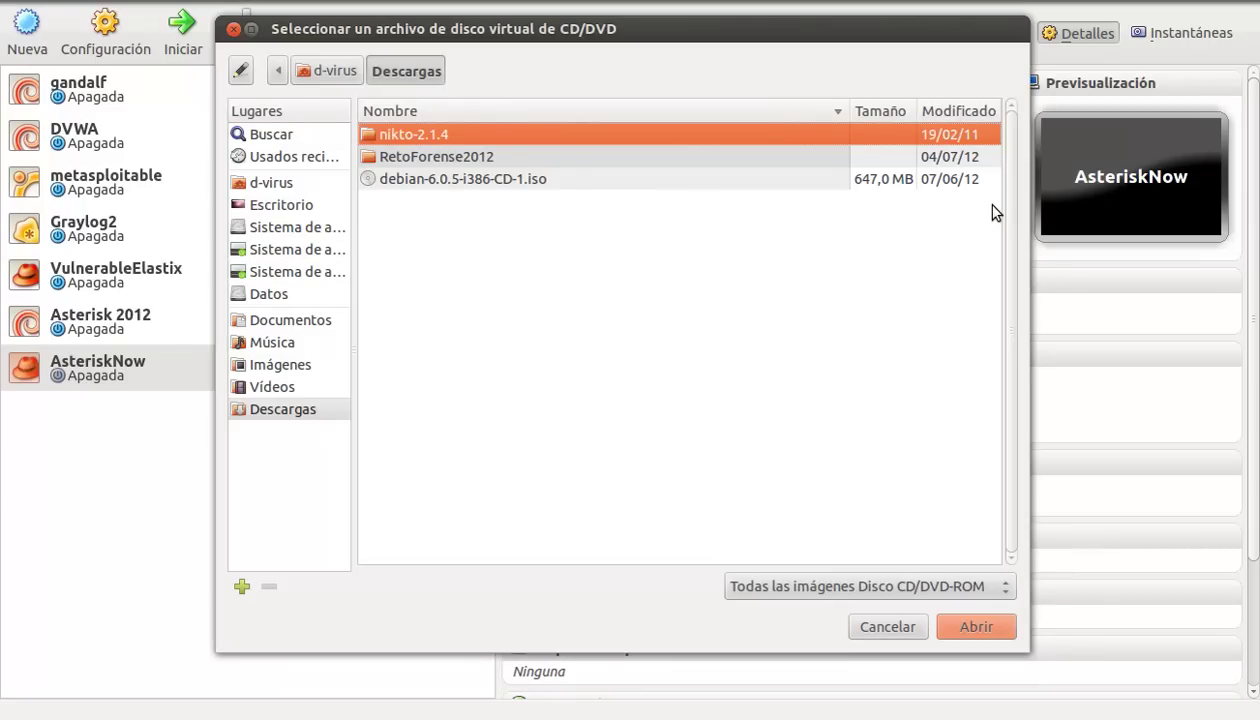
left_click(336, 71)
double_click(440, 137)
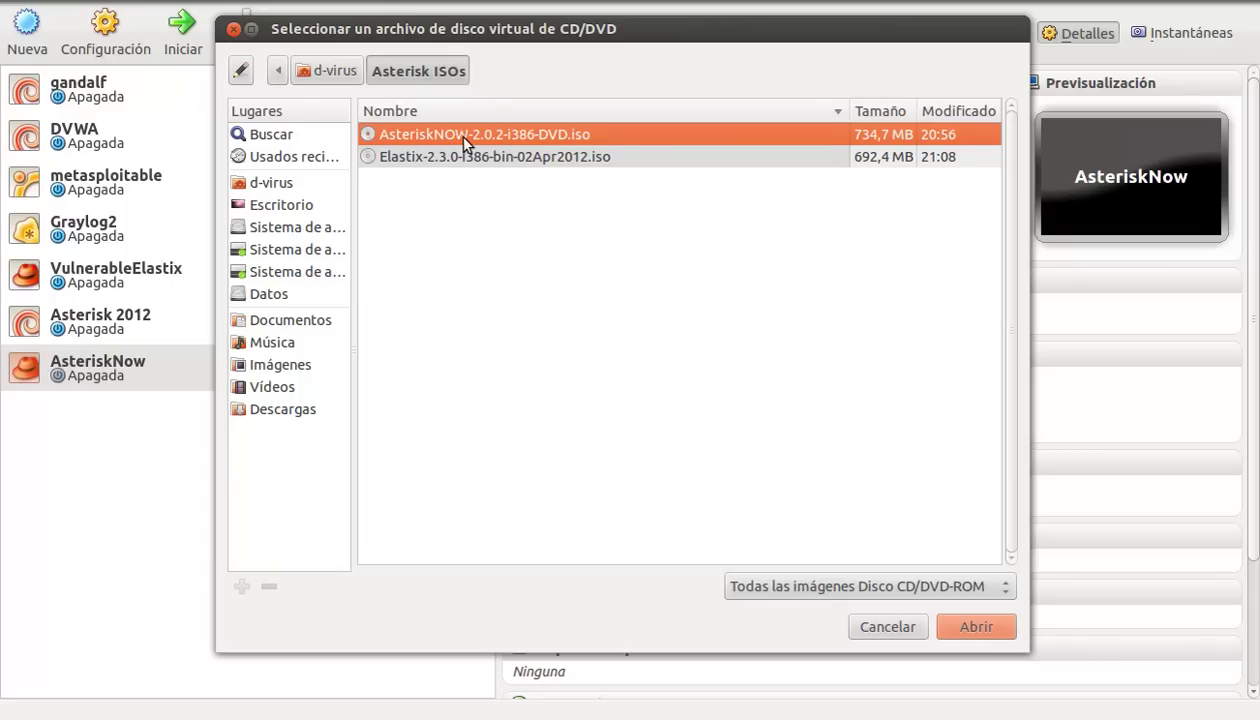
double_click(456, 134)
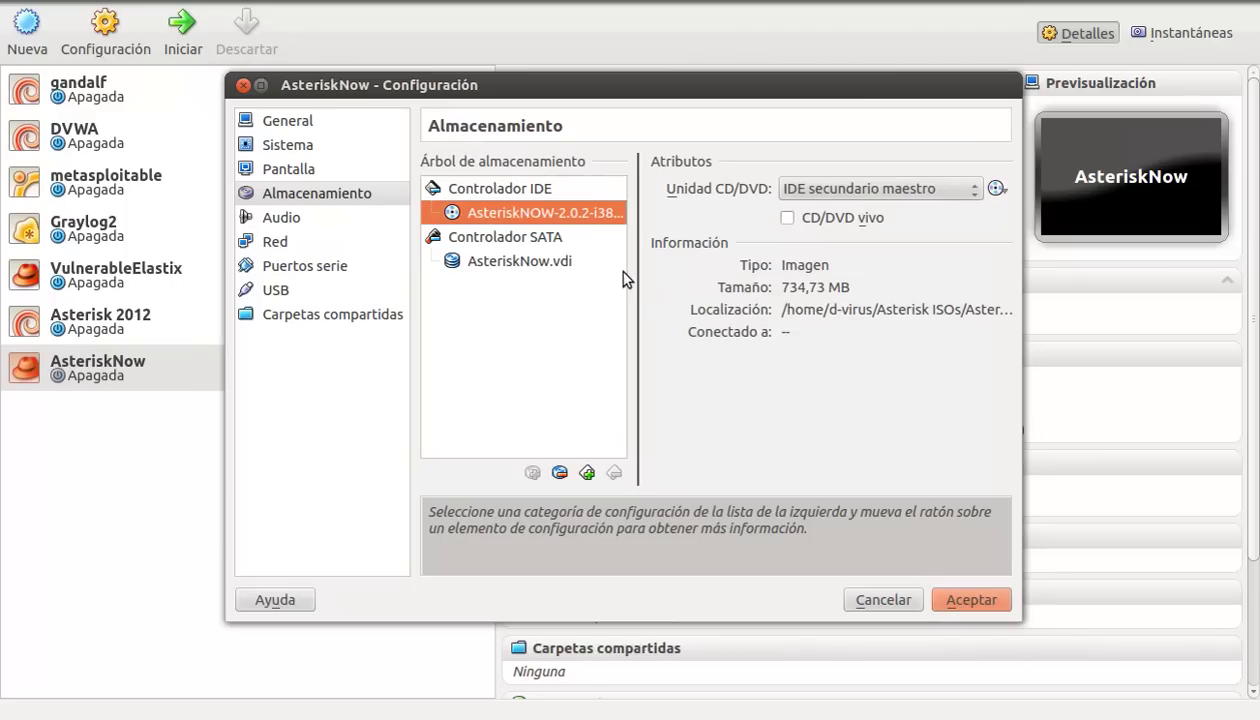
left_click(950, 596)
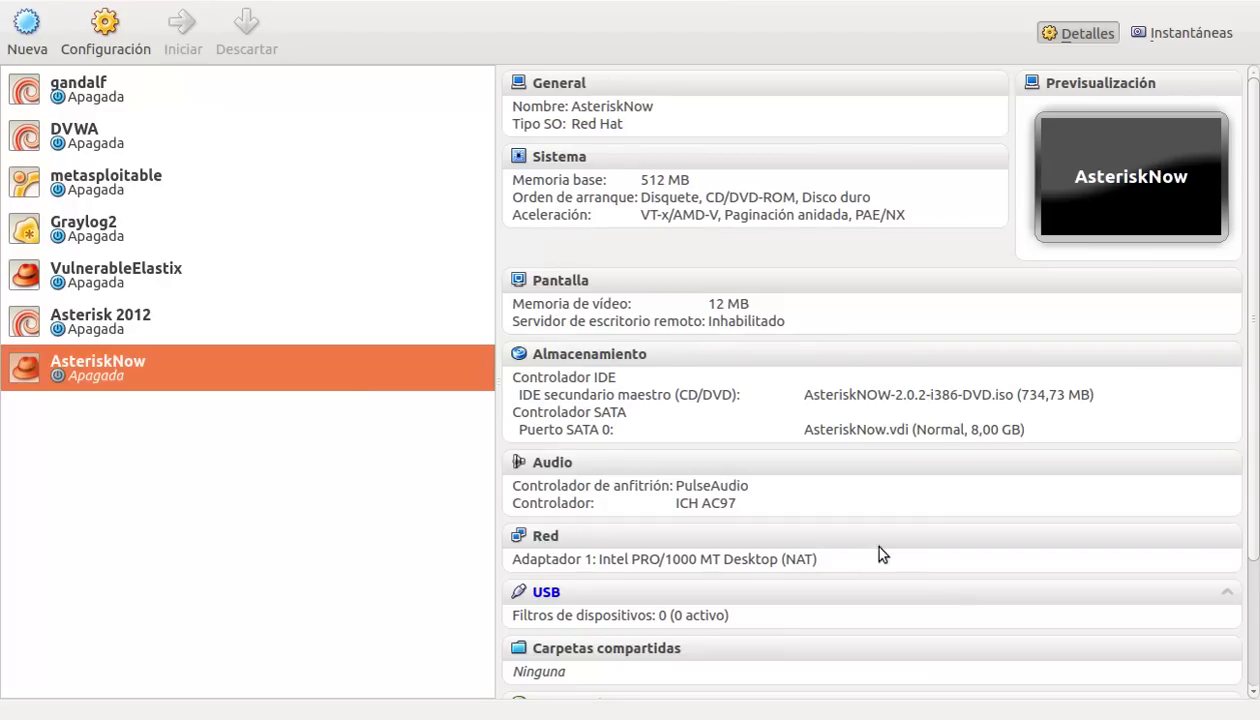
Step: Attach the AsteriskNow network adapter as Adaptador puente on wlan0 and save
right_click(109, 360)
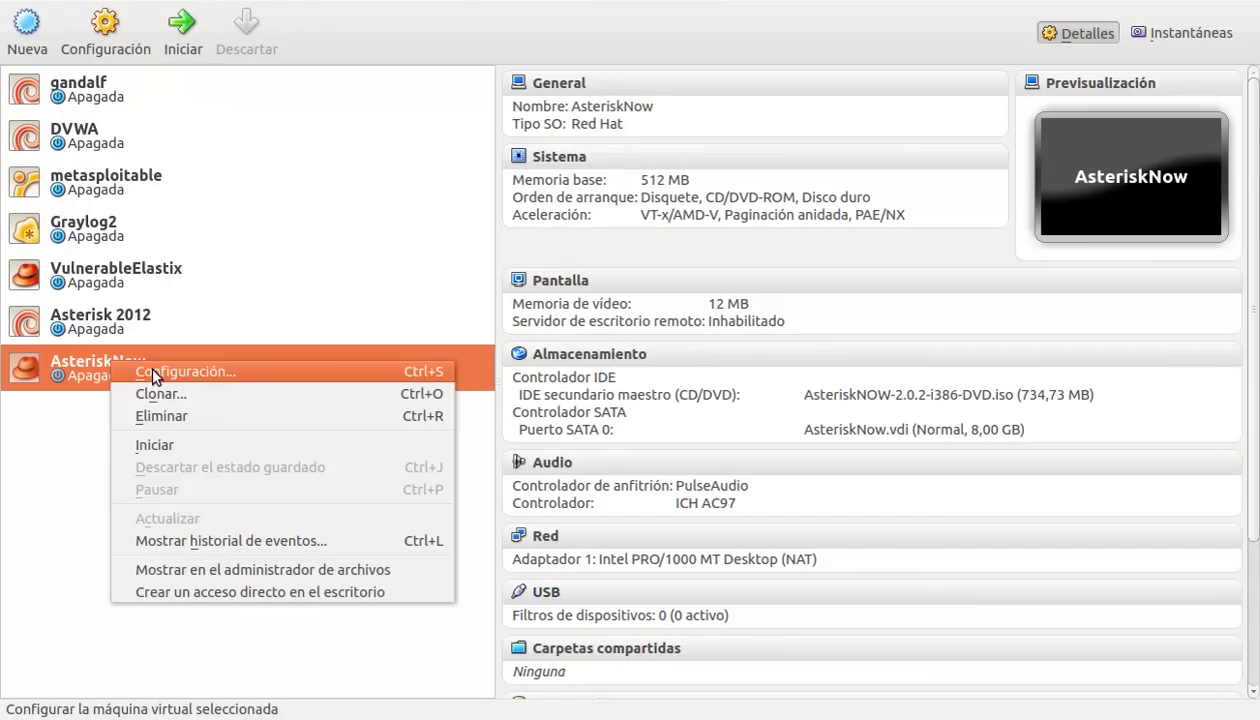
left_click(152, 370)
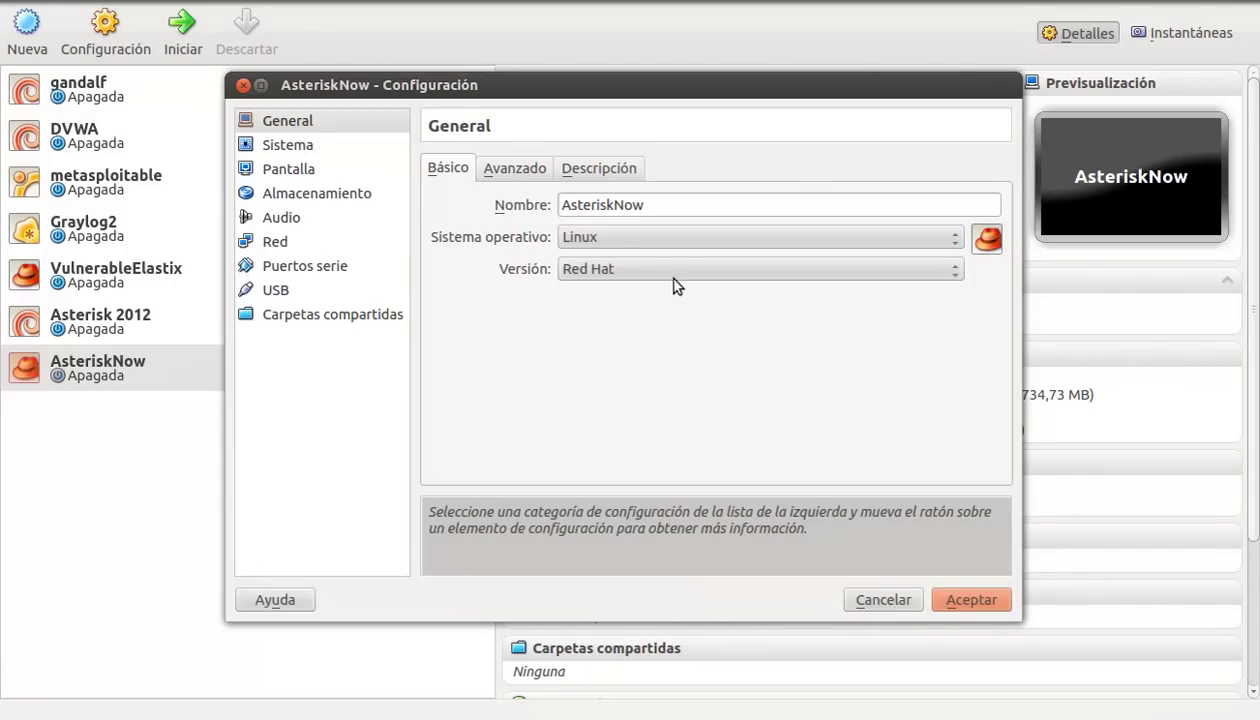
left_click(382, 241)
left_click(636, 238)
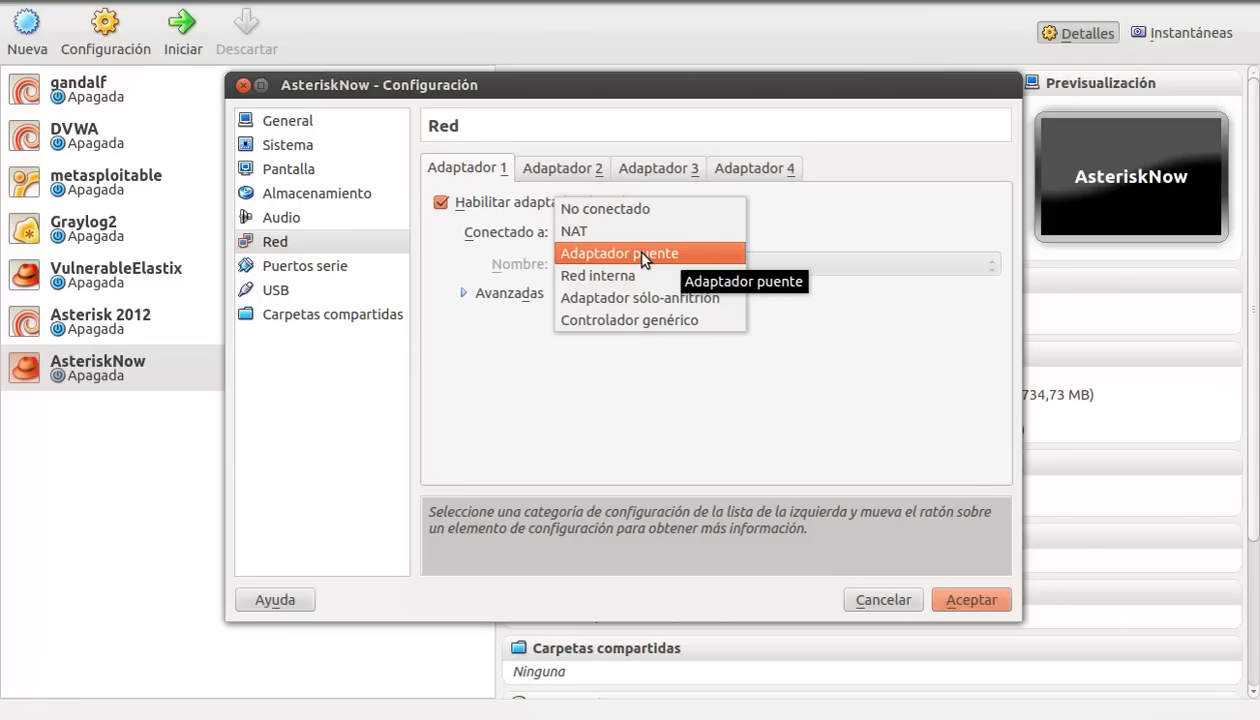
left_click(645, 259)
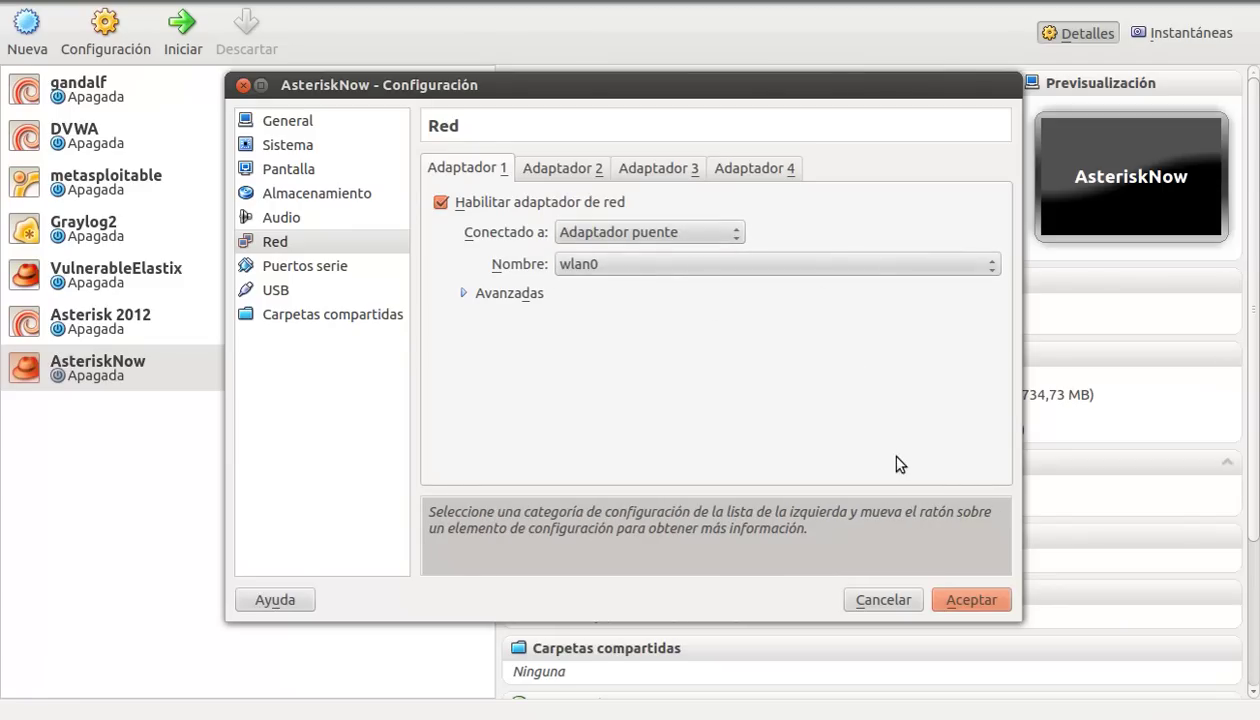
left_click(745, 266)
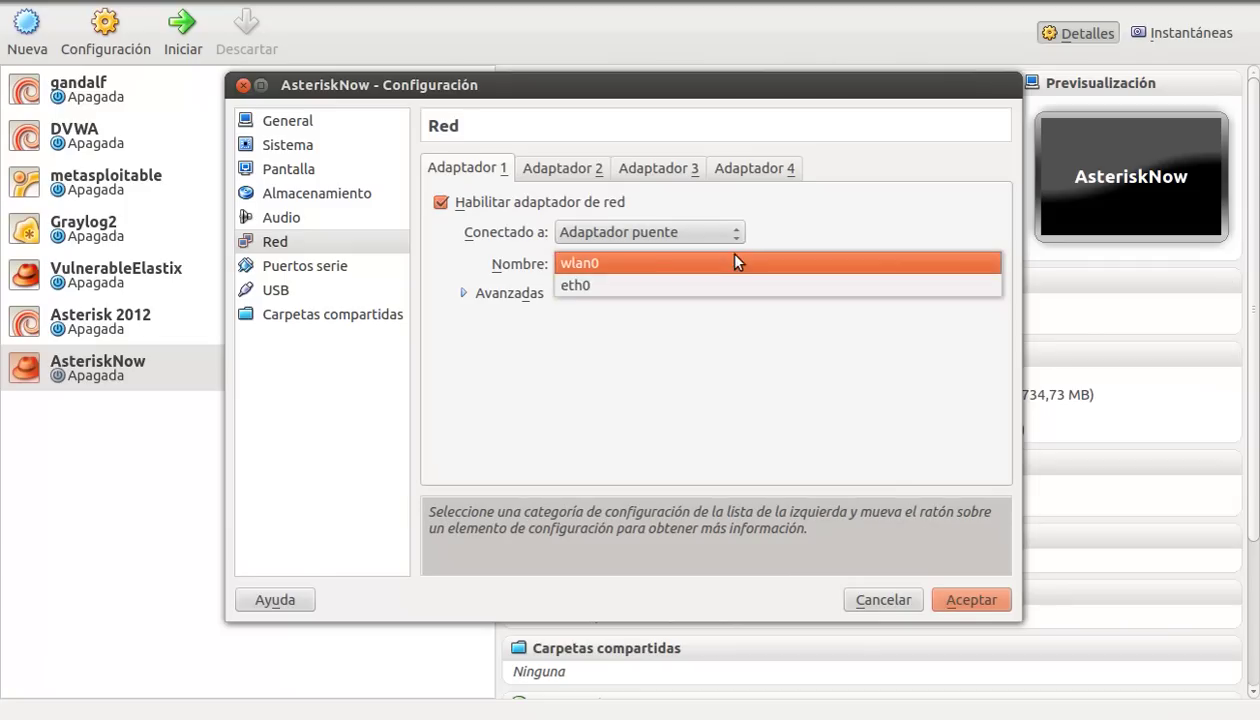
left_click(608, 266)
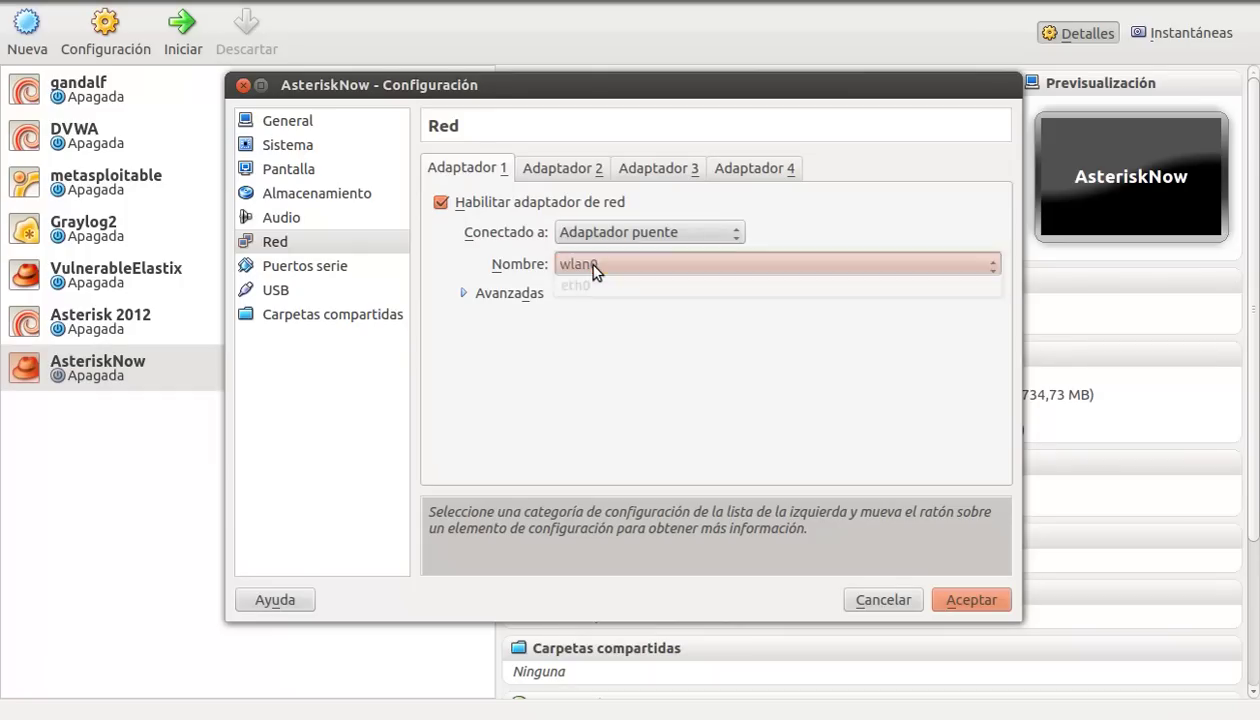
left_click(948, 602)
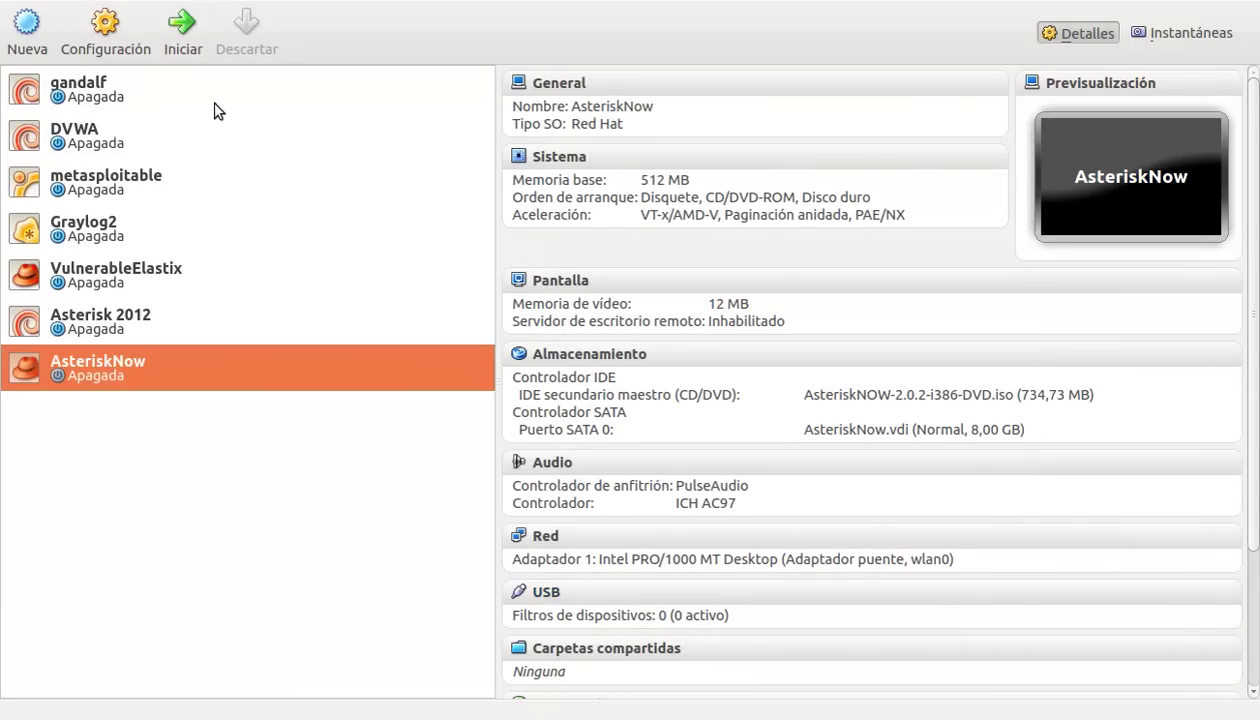
Step: Start the AsteriskNow VM so it boots into the AsteriskNOW installer menu
left_click(184, 40)
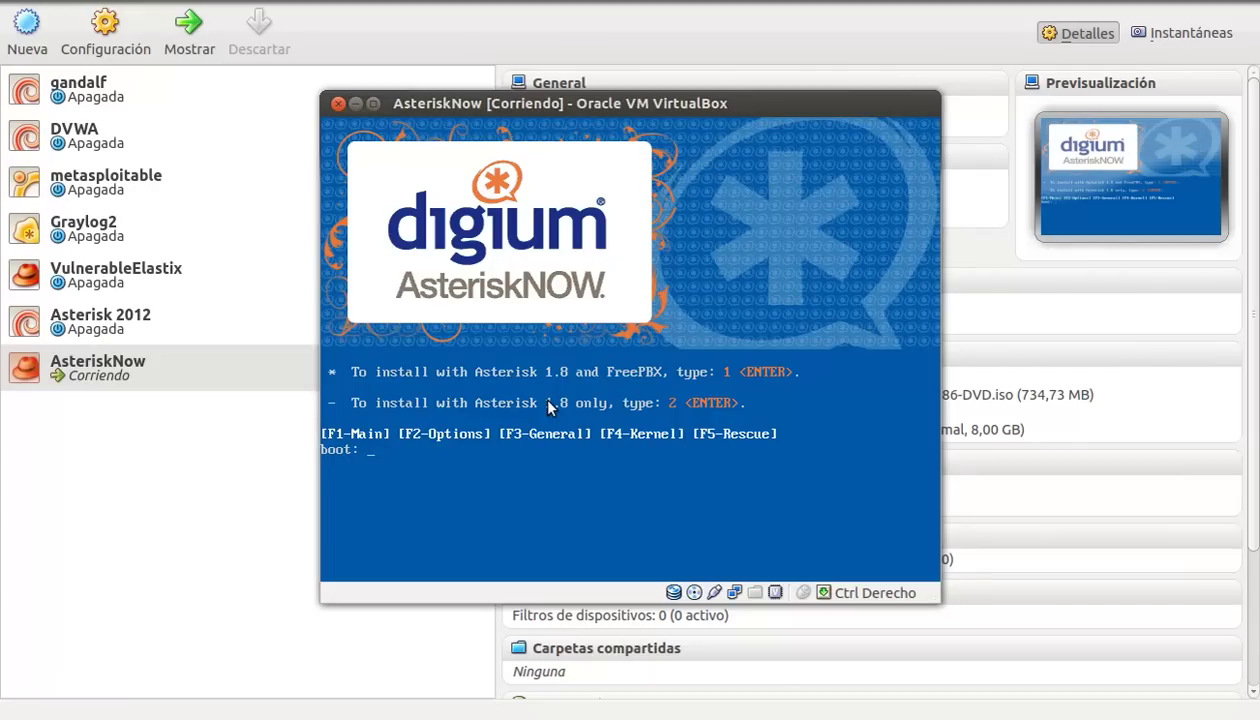
Step: Choose boot option 1 for Asterisk 1.8 with FreePBX and let the VM capture the mouse
type("1")
key("Return")
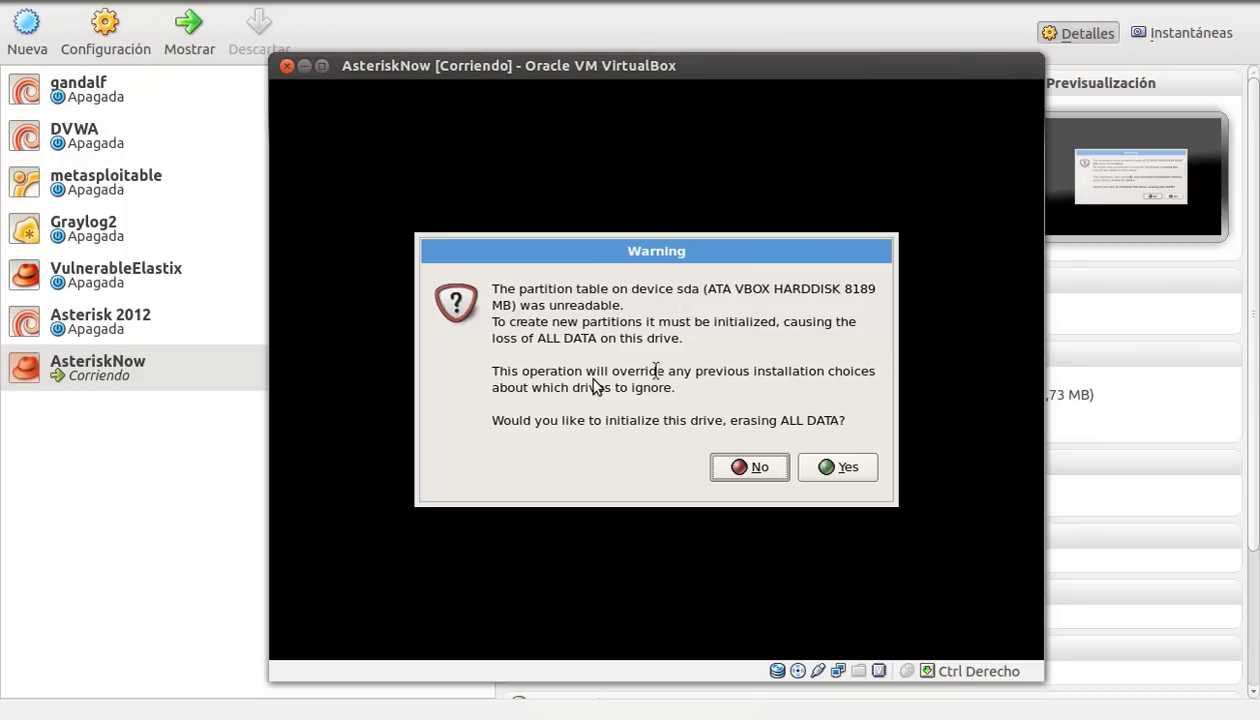
left_click(752, 383)
Step: Agree to initialize the 8189 MB sda drive, erasing all its data
key("Tab")
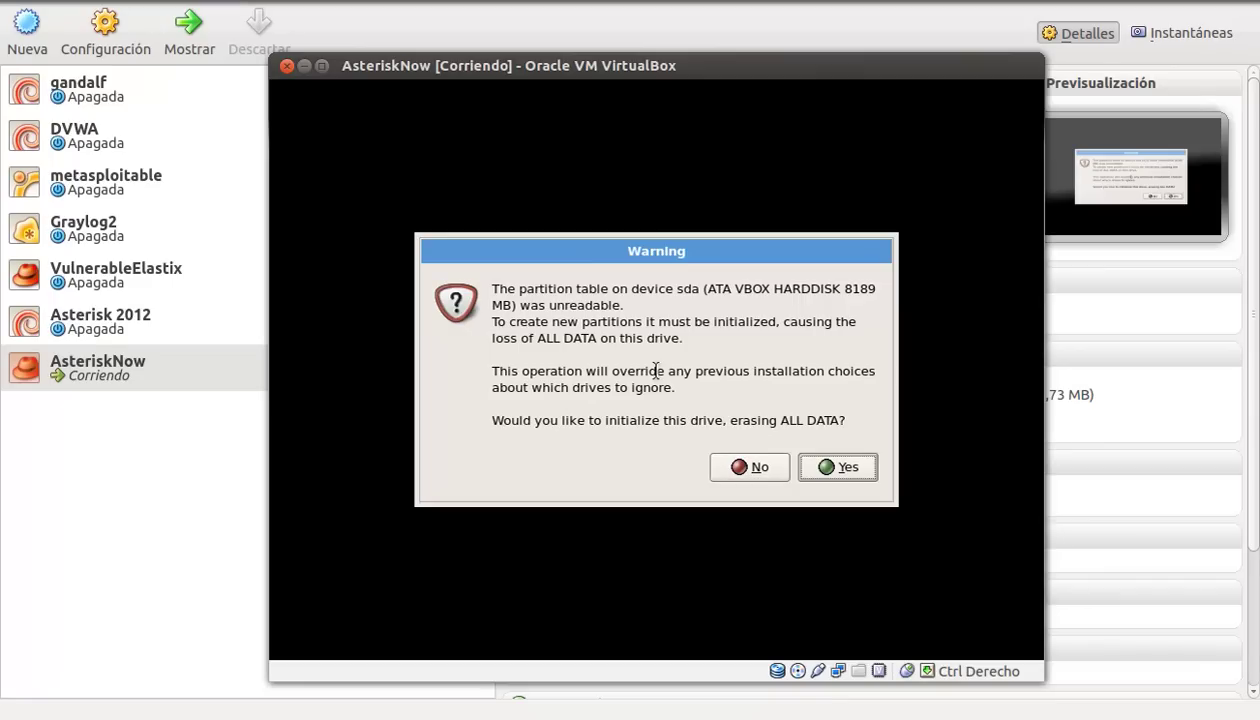
key("Return")
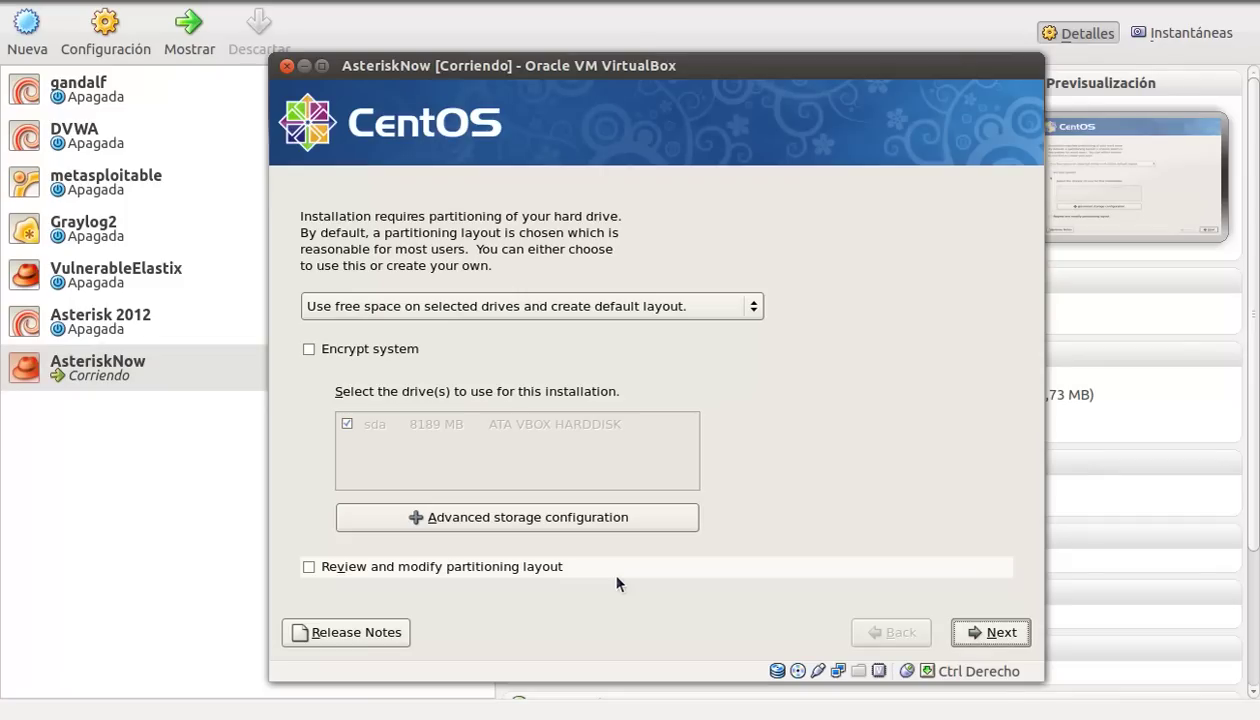
Step: Keep the default partition layout and set the time zone to America/Bogota
left_click(987, 634)
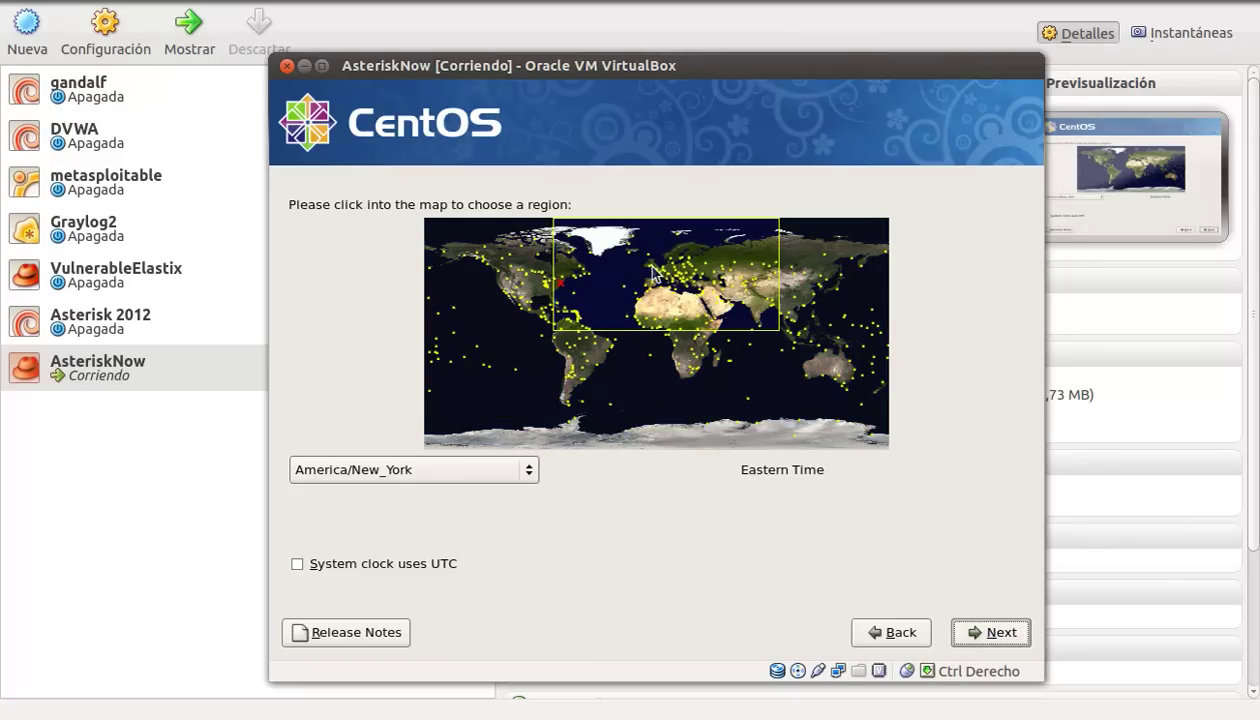
left_click(558, 346)
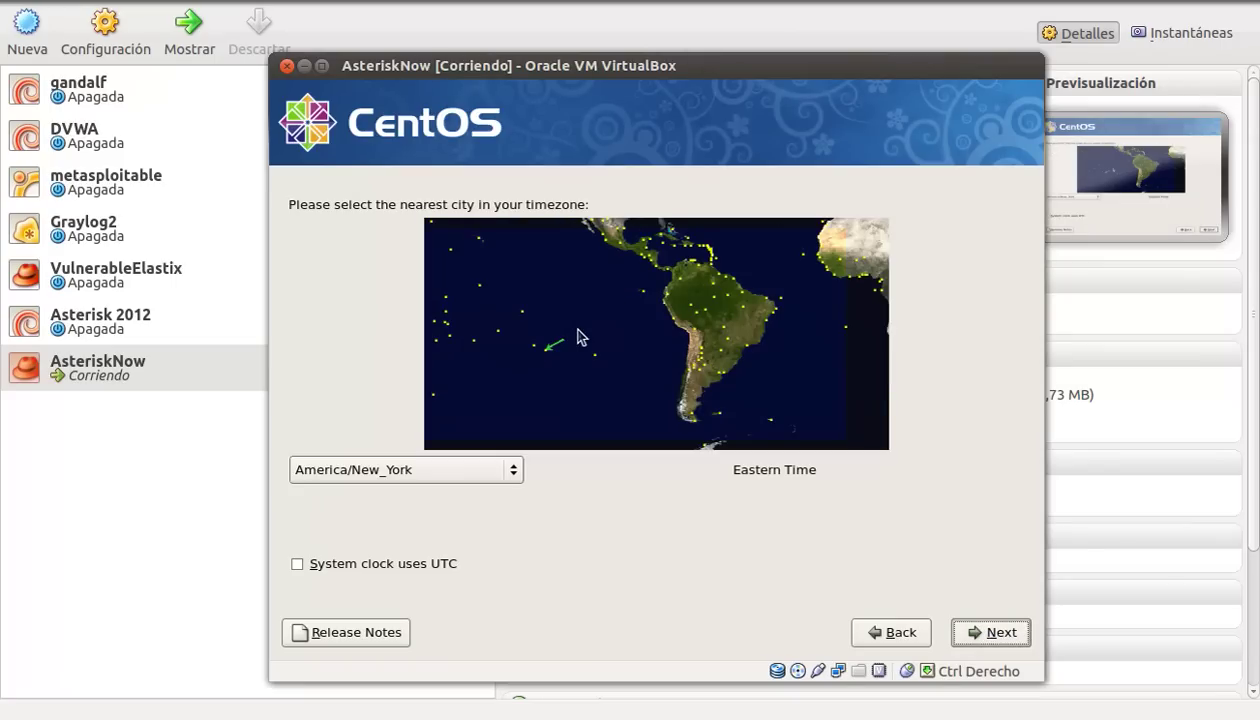
left_click(686, 281)
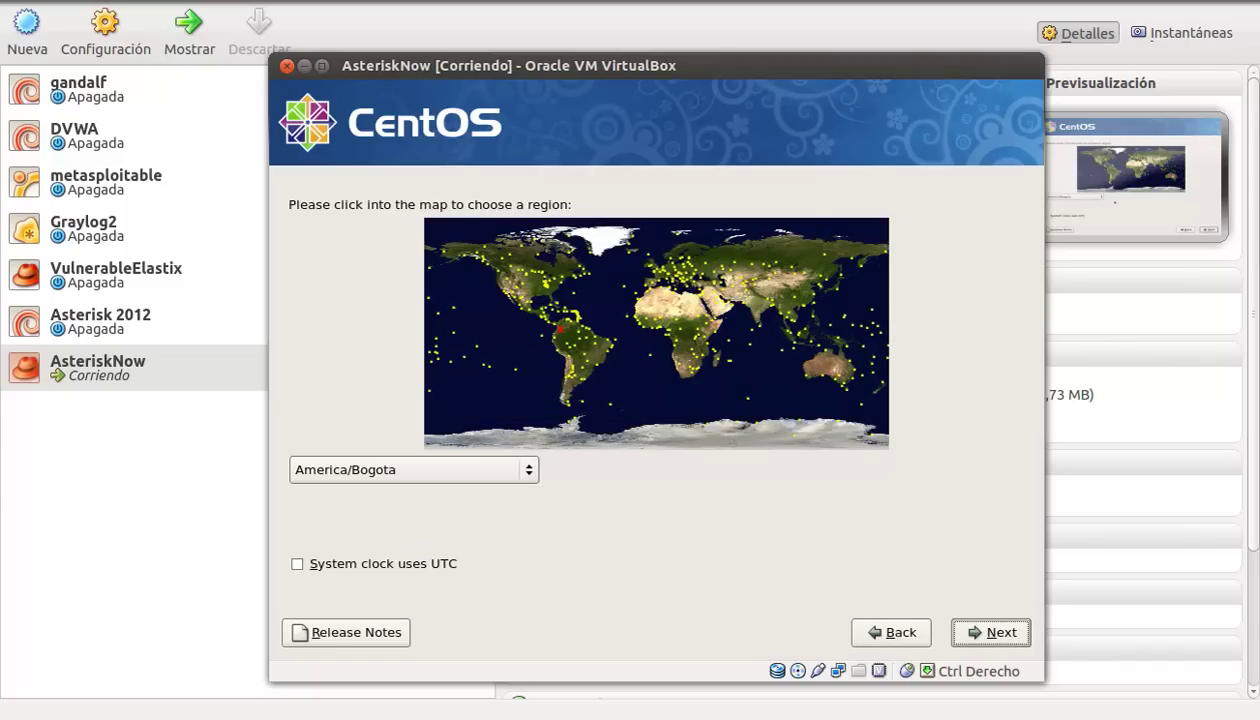
key("Return")
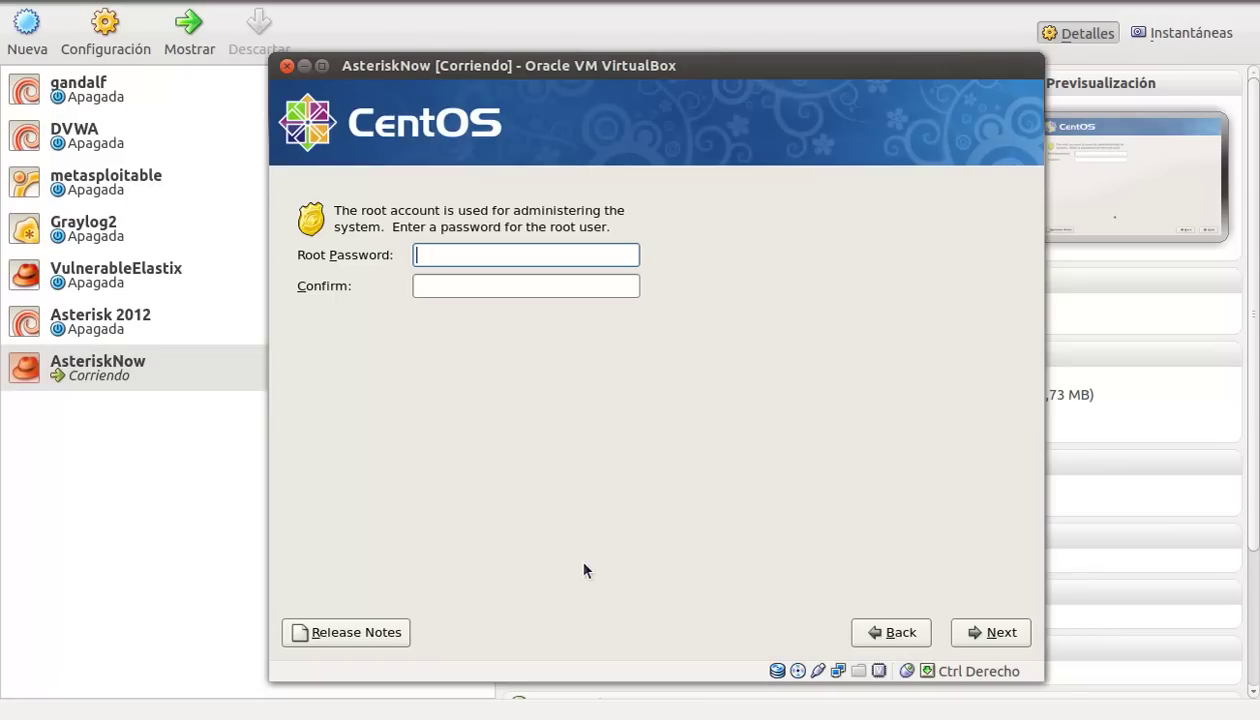
Step: Enter and confirm the root password, then continue to package installation
type("••••••")
key("Tab")
type("••••••")
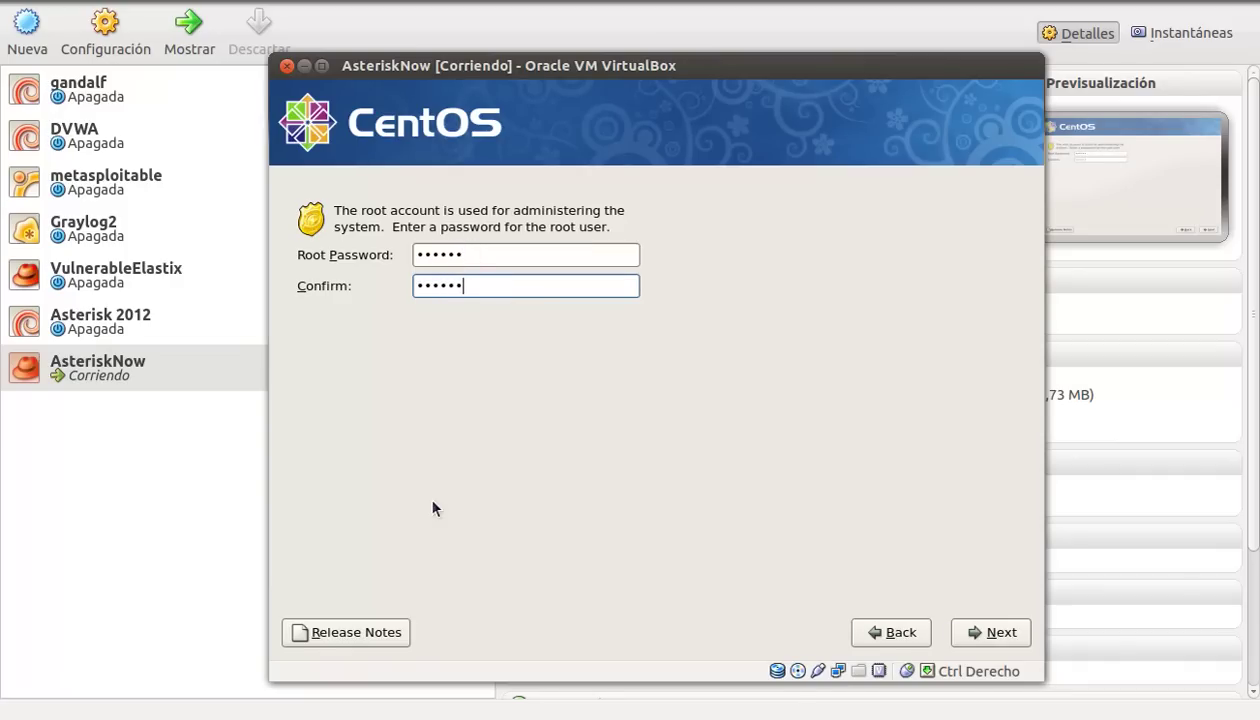
left_click(977, 628)
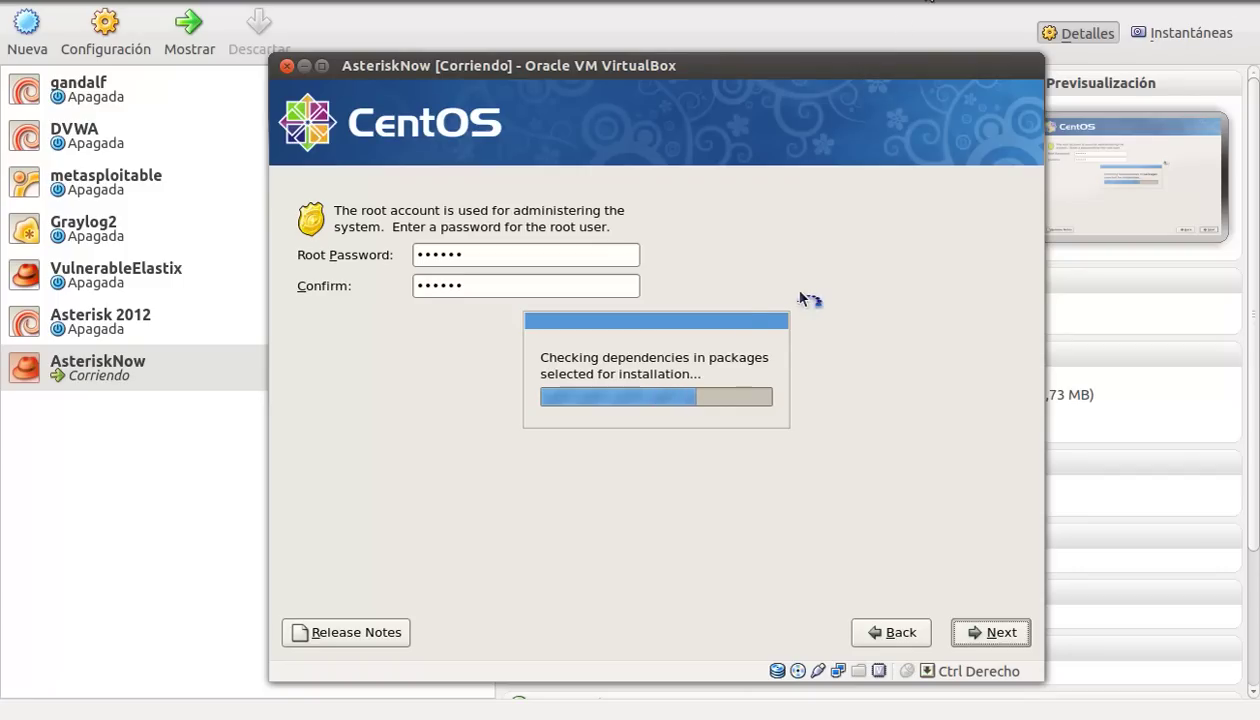
Step: Wait while CentOS copies and installs packages until the post-install scripts run
left_click(962, 0)
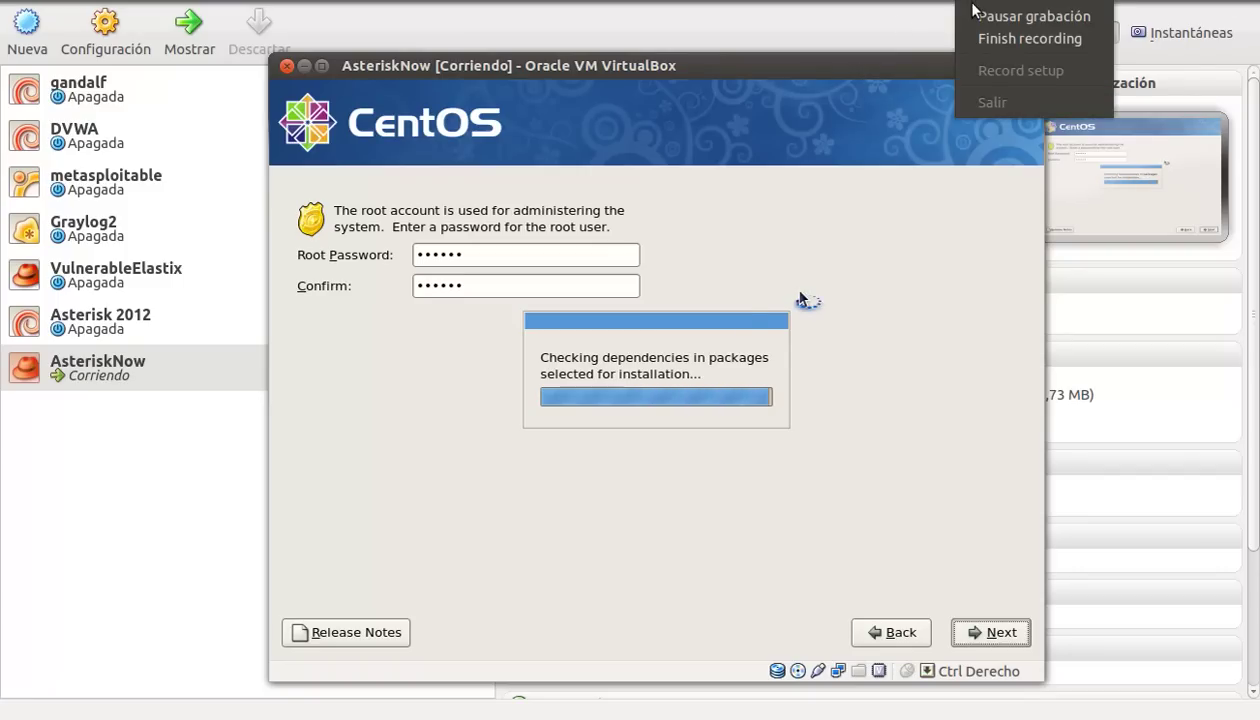
left_click(985, 17)
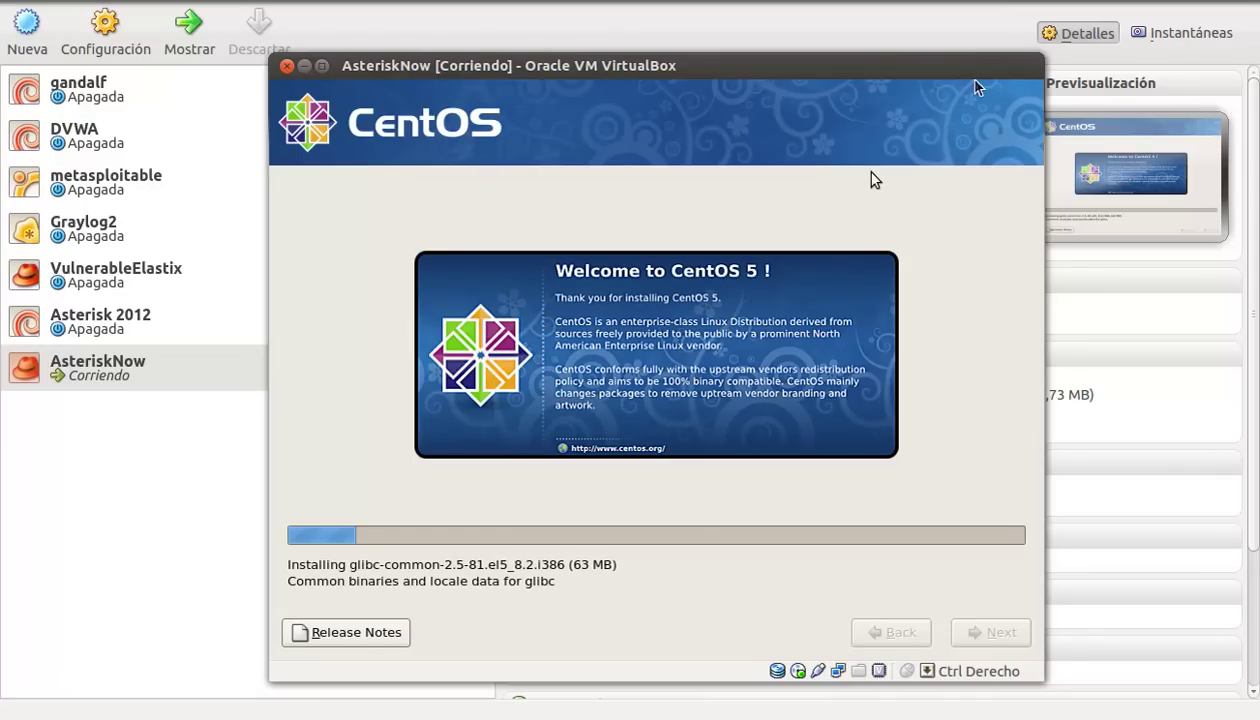
left_click(978, 5)
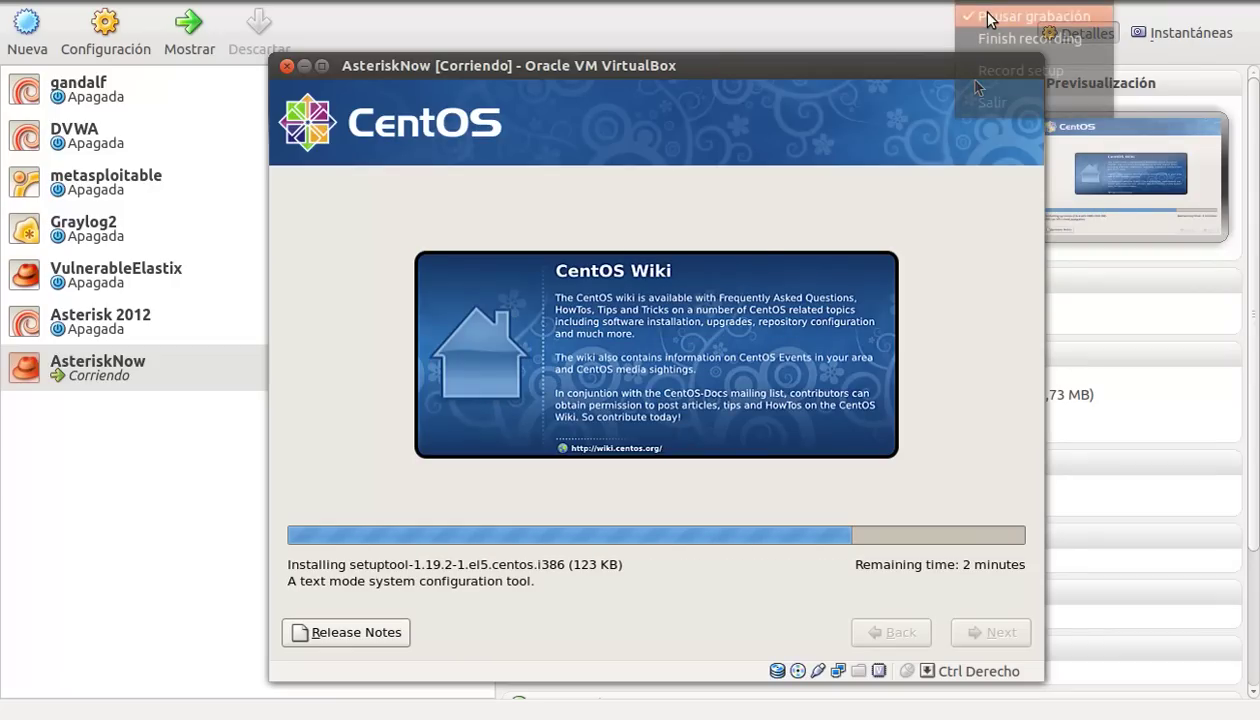
left_click(972, 12)
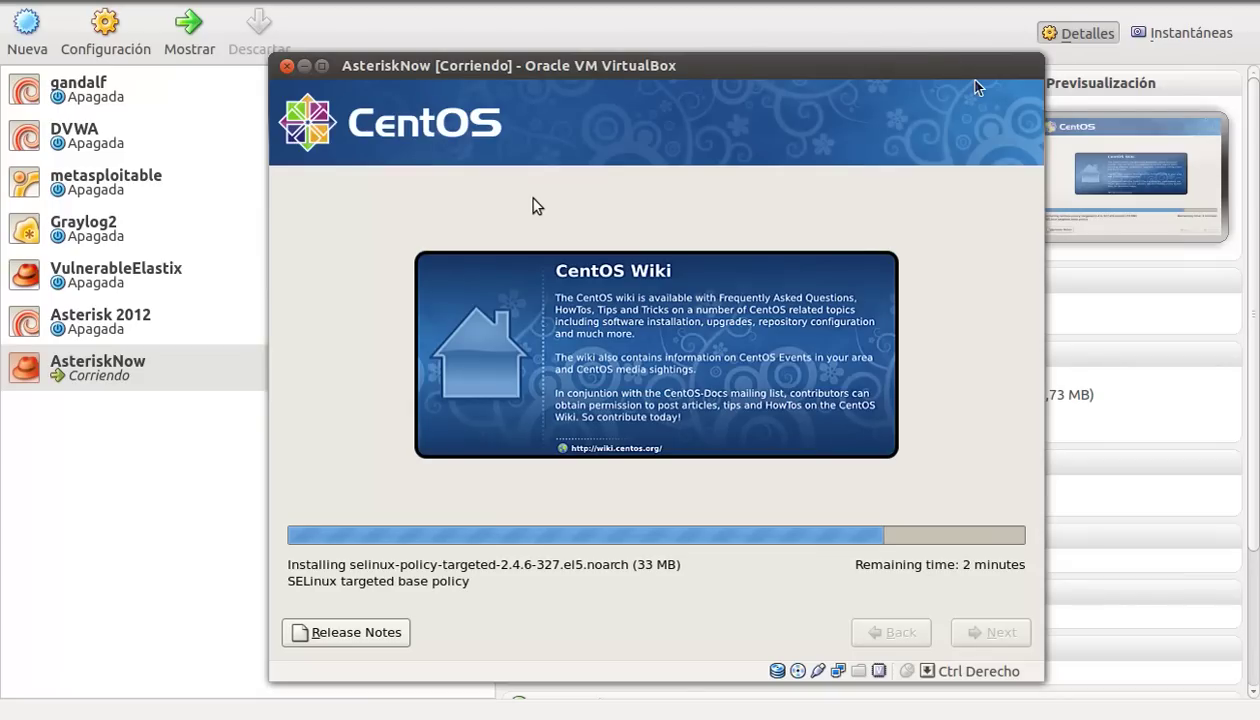
left_click(972, 4)
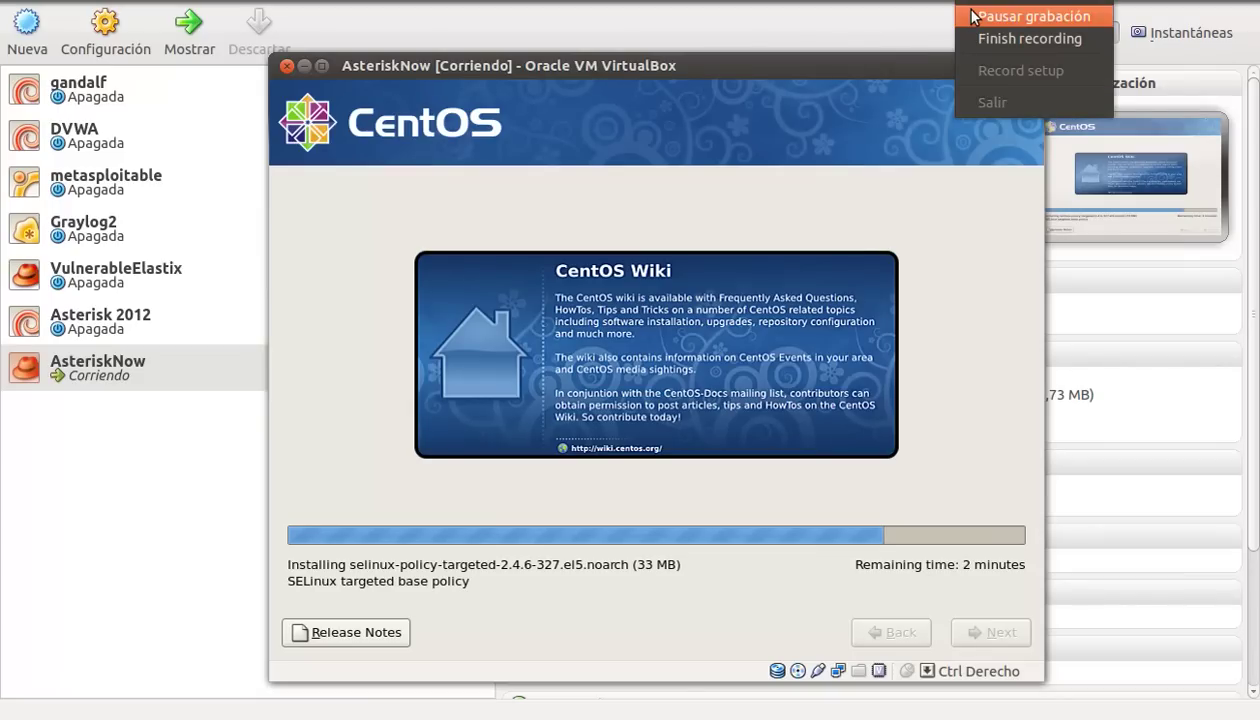
left_click(972, 16)
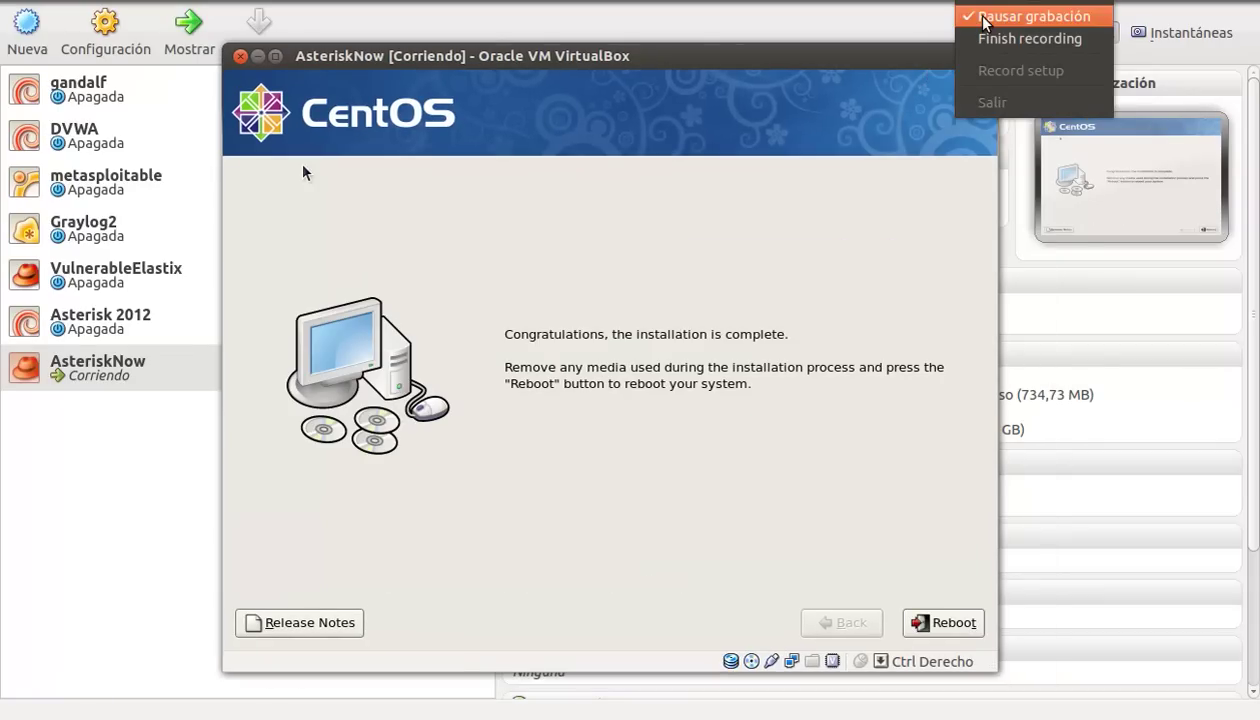
Step: Reboot the VM from the CentOS installation-complete screen
left_click(984, 18)
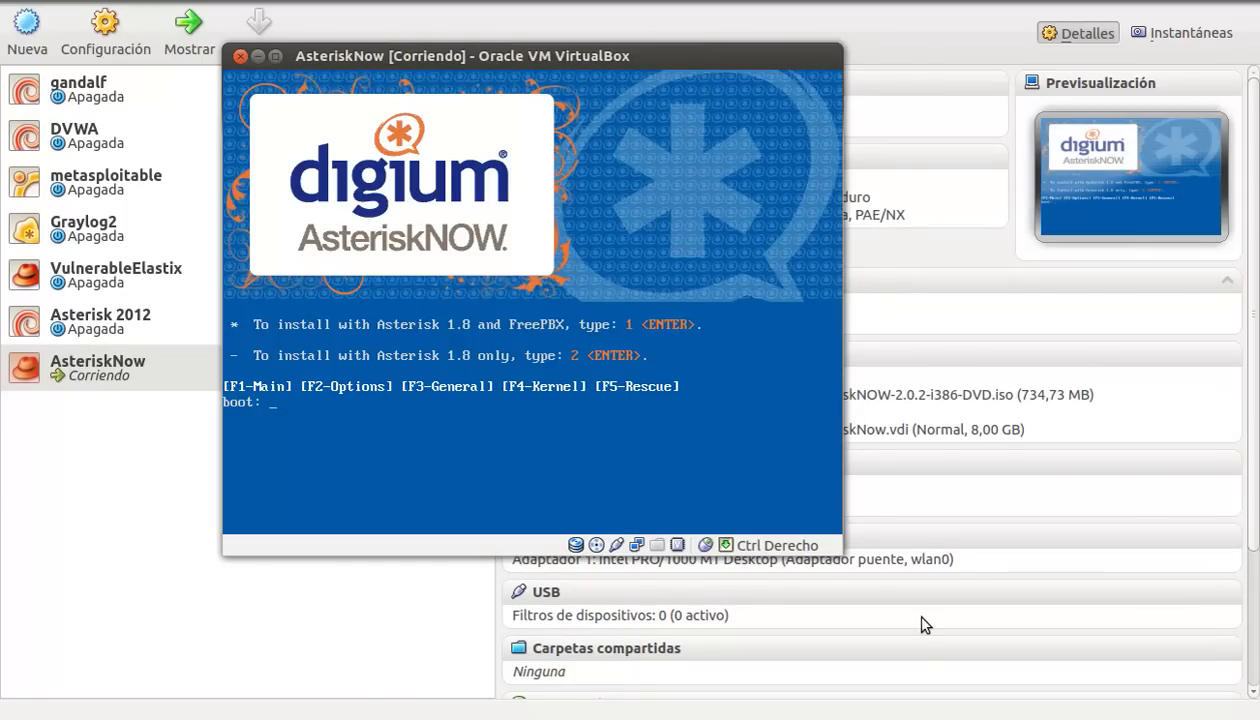
Step: Reset the AsteriskNow VM with Máquina > Reiniciar so it boots CentOS from disk
left_click(150, 0)
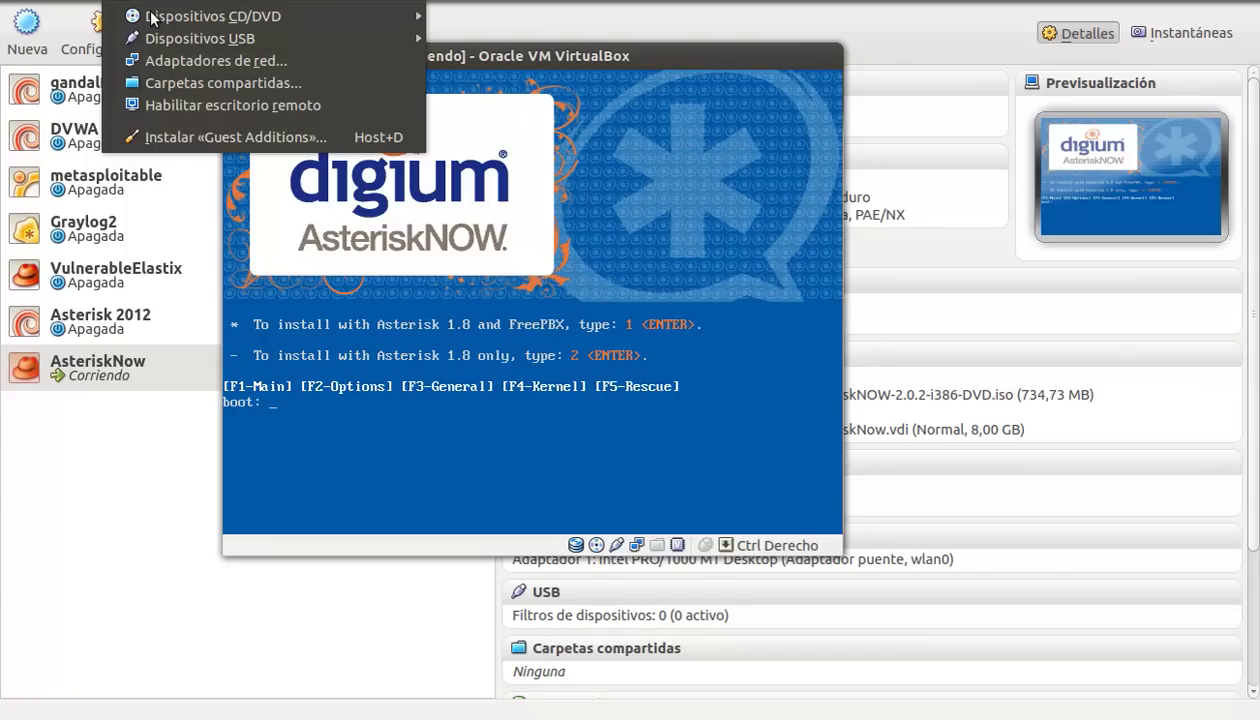
left_click(152, 18)
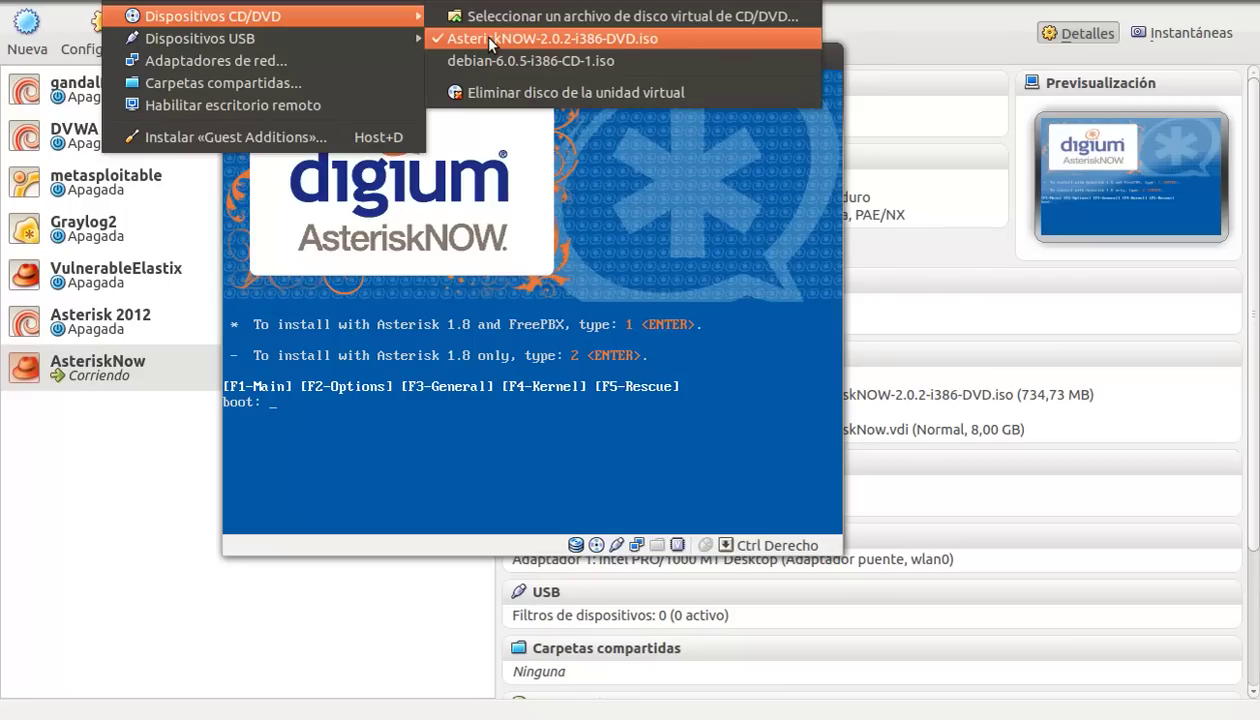
mouse_move(45, 2)
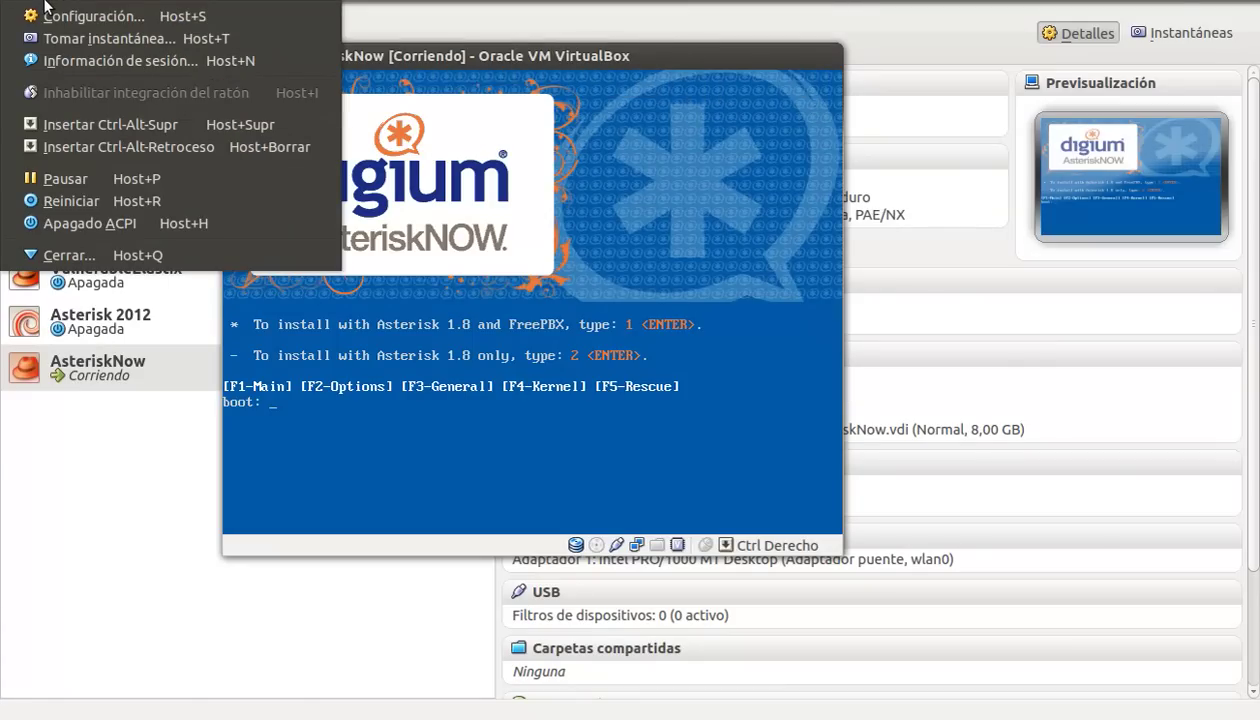
left_click(70, 200)
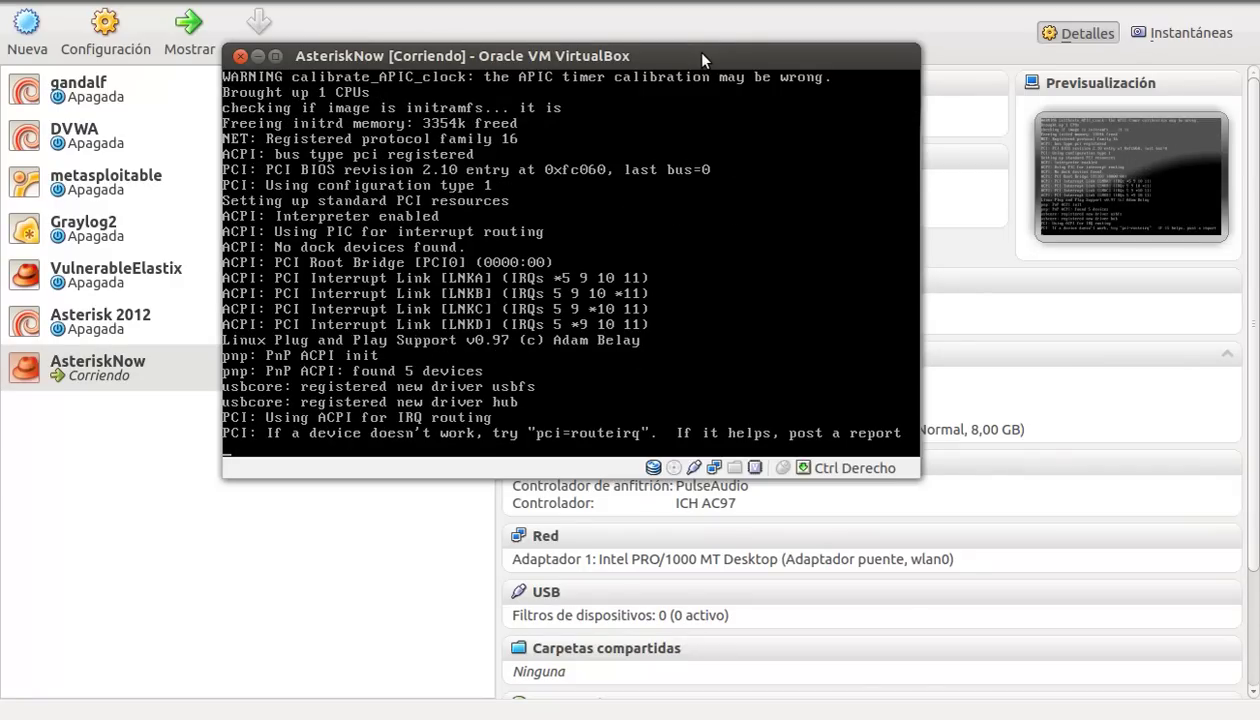
Step: Wait for httpd, asterisk and the other services to start until the Setup Agent menu shows
left_click(971, 4)
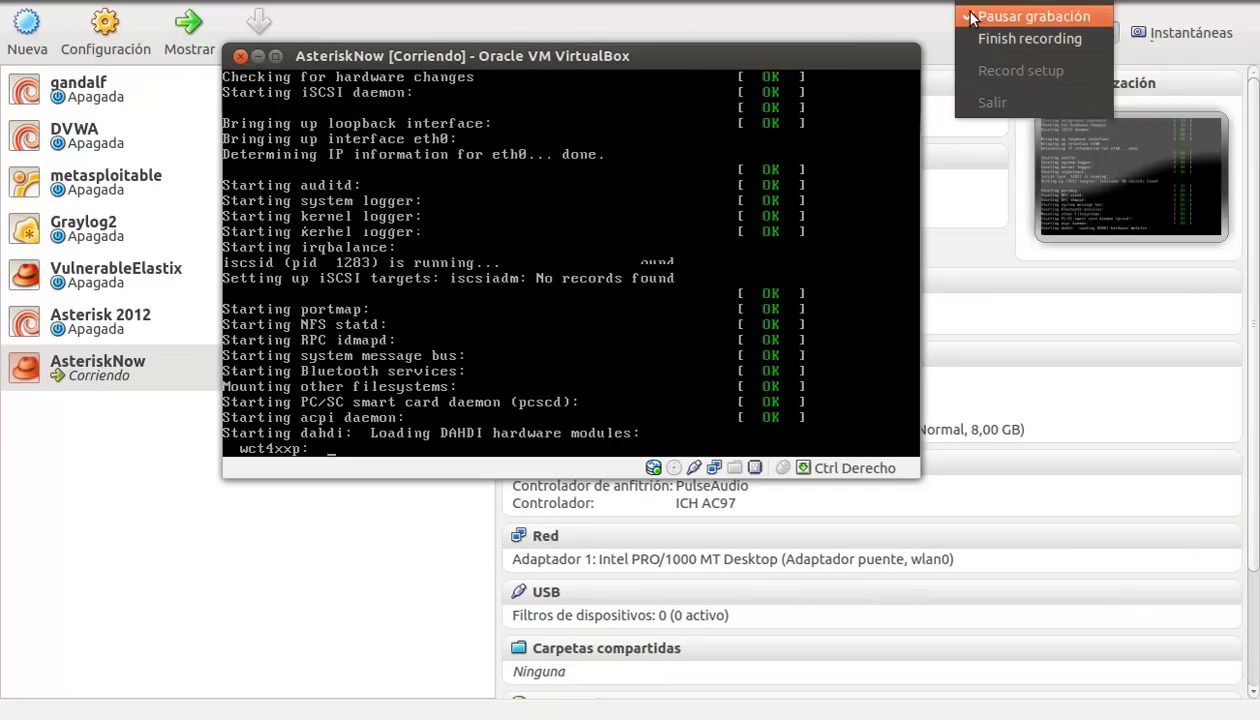
left_click(971, 18)
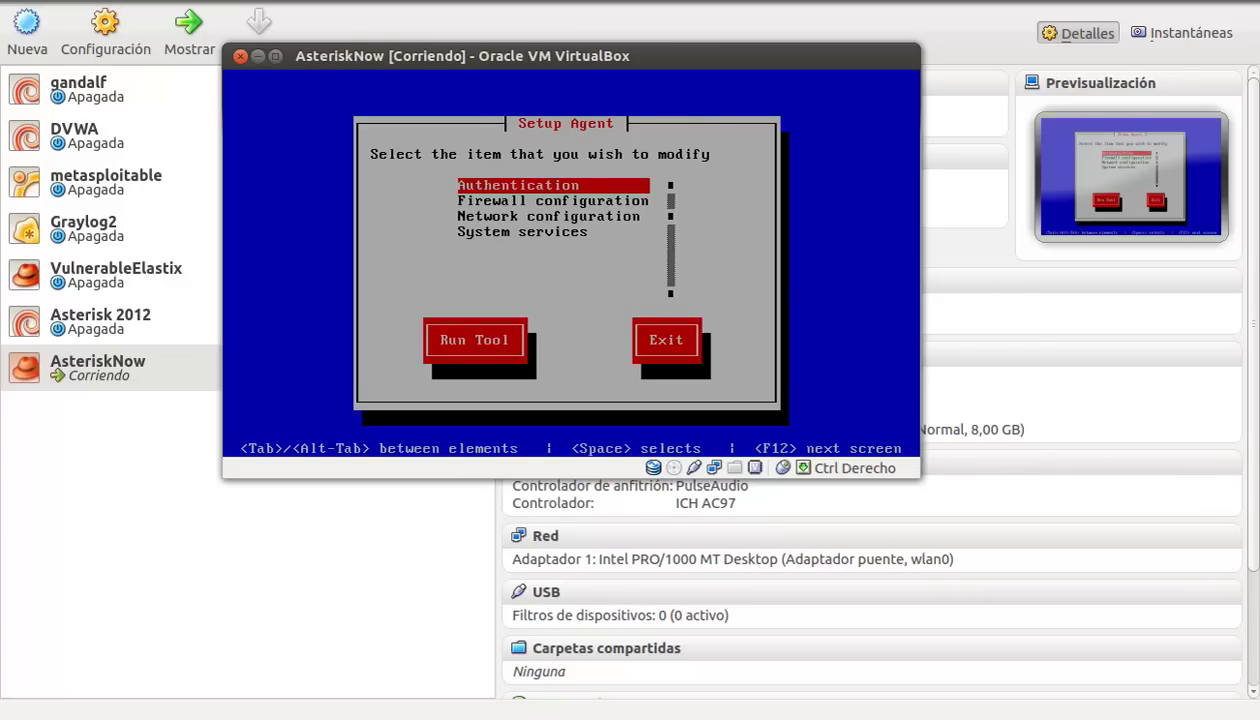
key("Return")
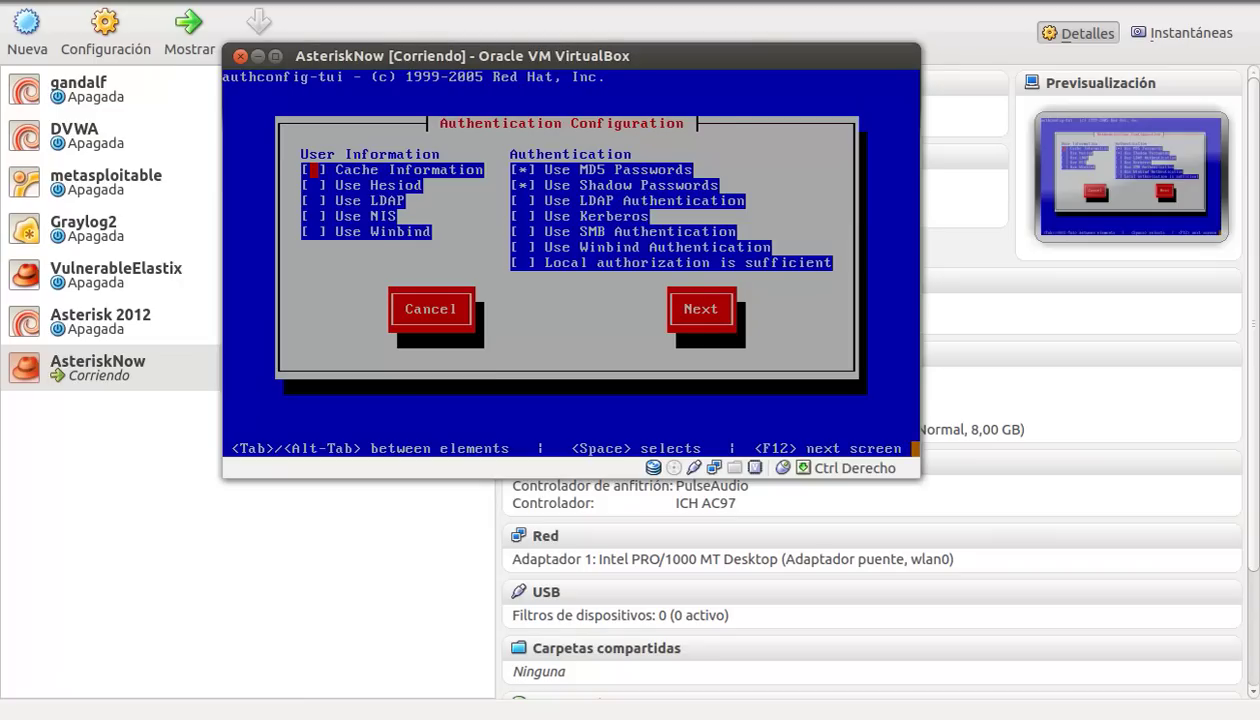
key("Tab")
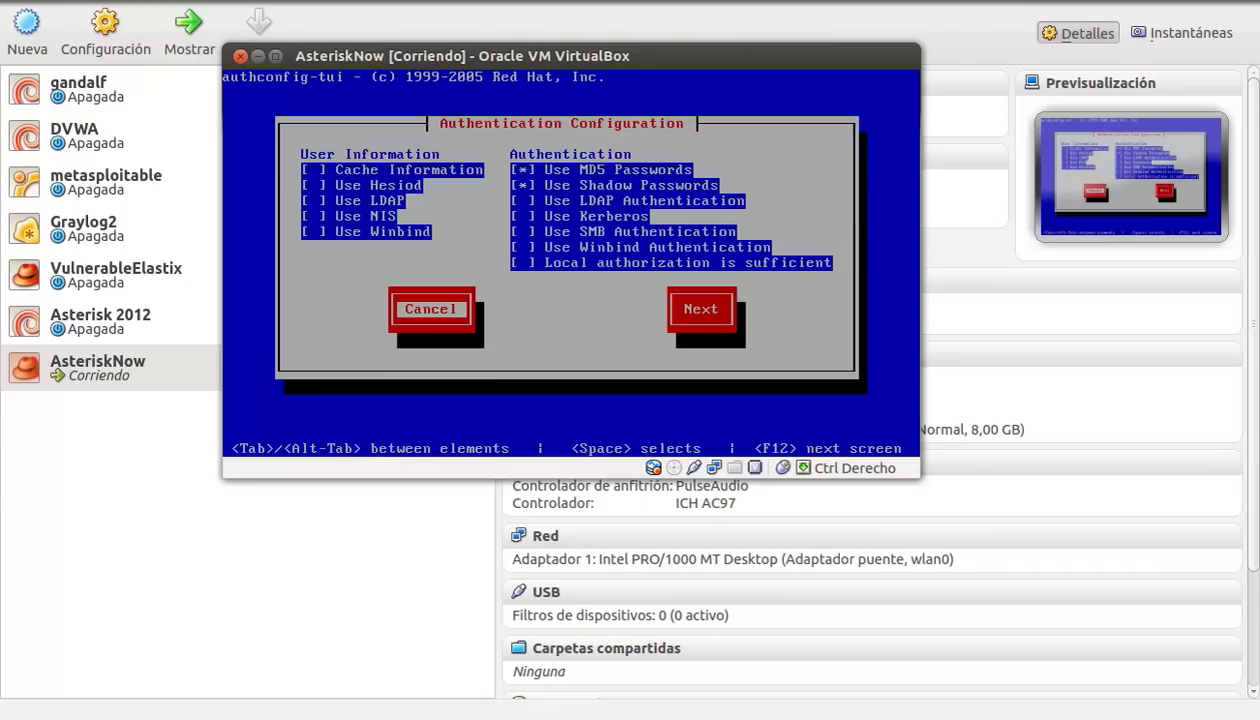
key("Return")
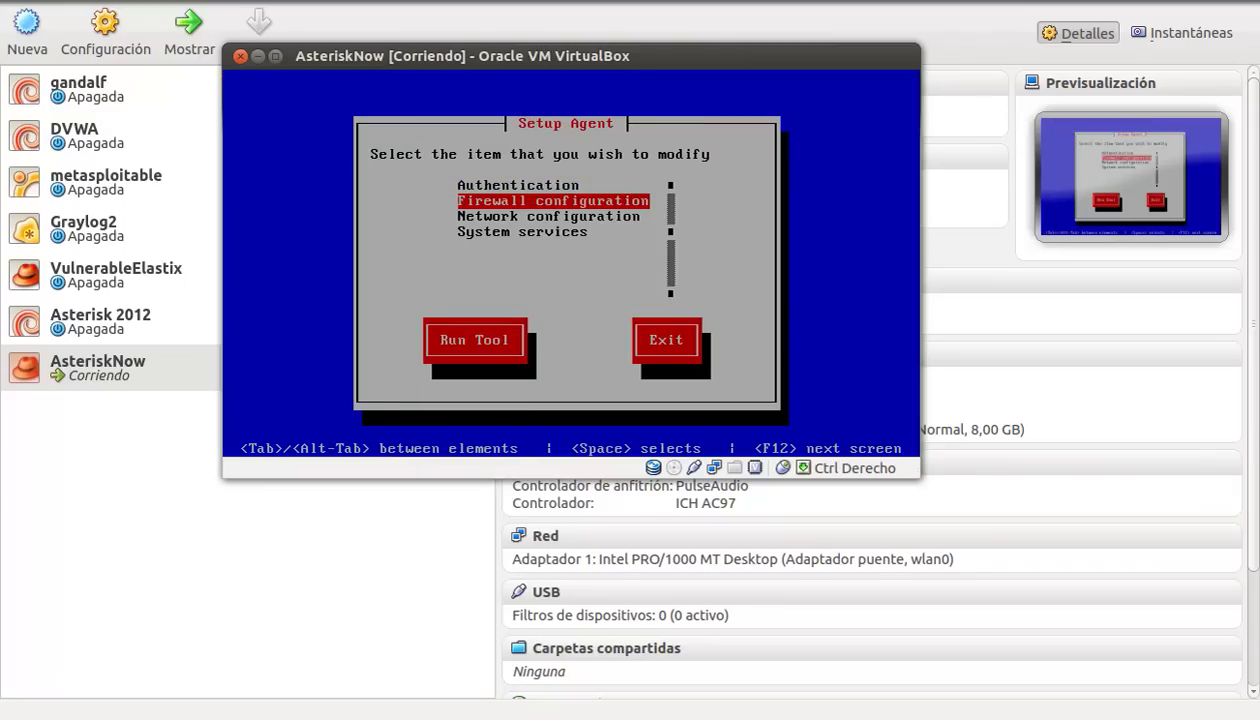
Step: Set Firewall Security Level and SELinux both to Disabled and confirm with OK
key("Return")
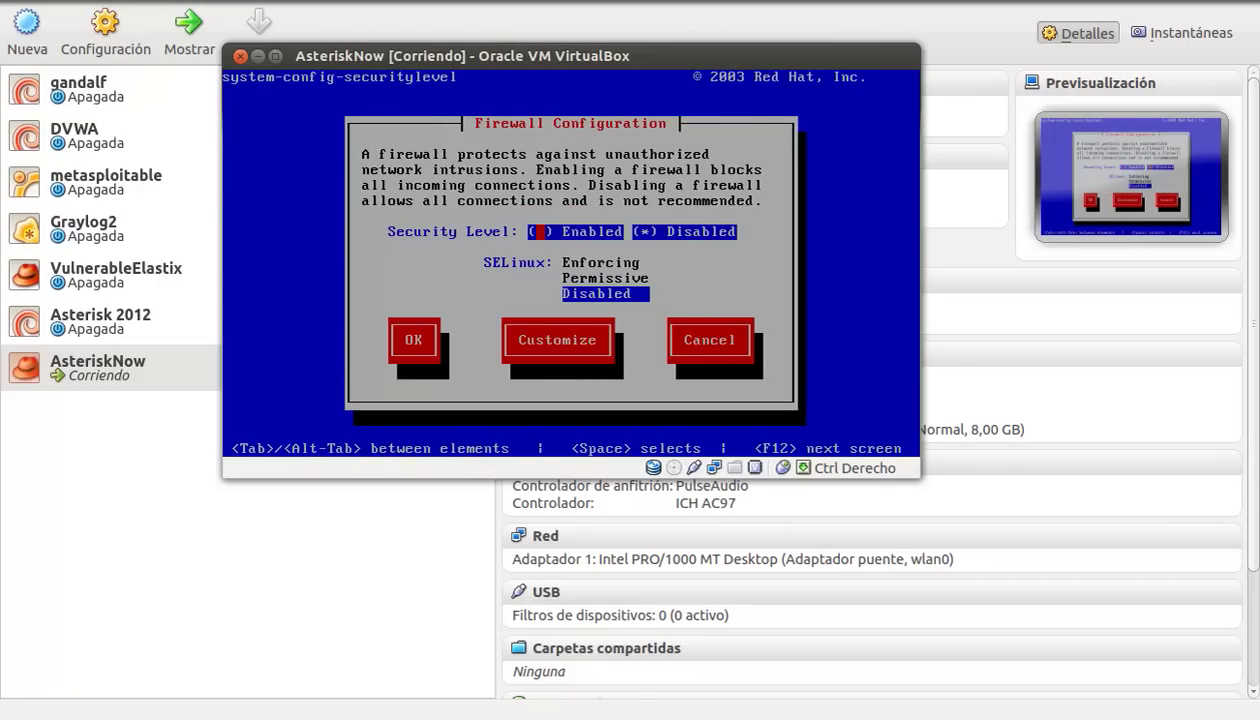
key("Tab")
key("Tab")
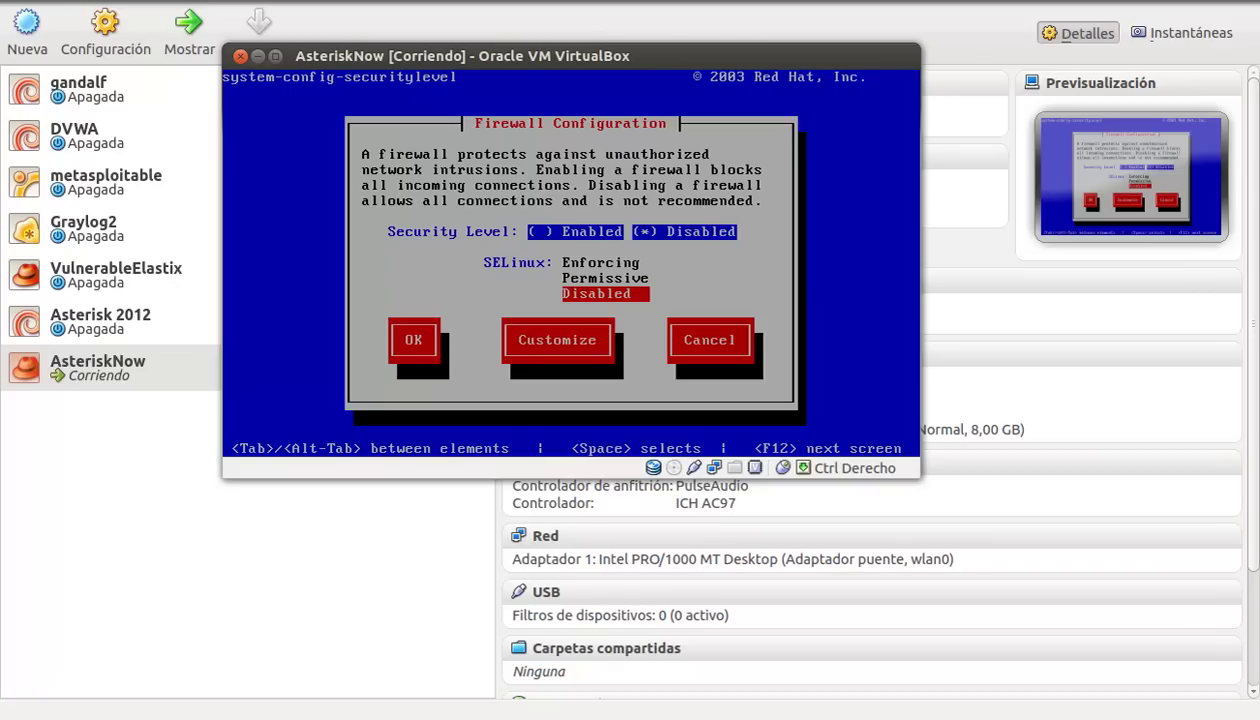
key("Tab")
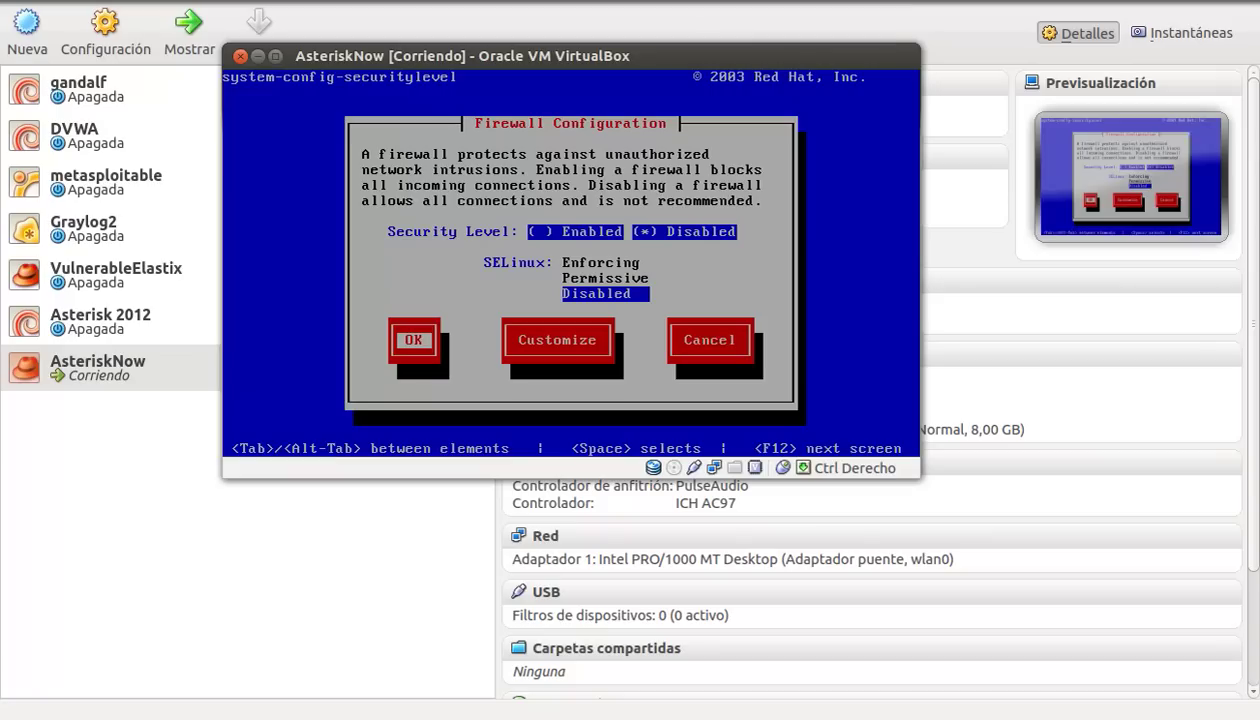
key("Return")
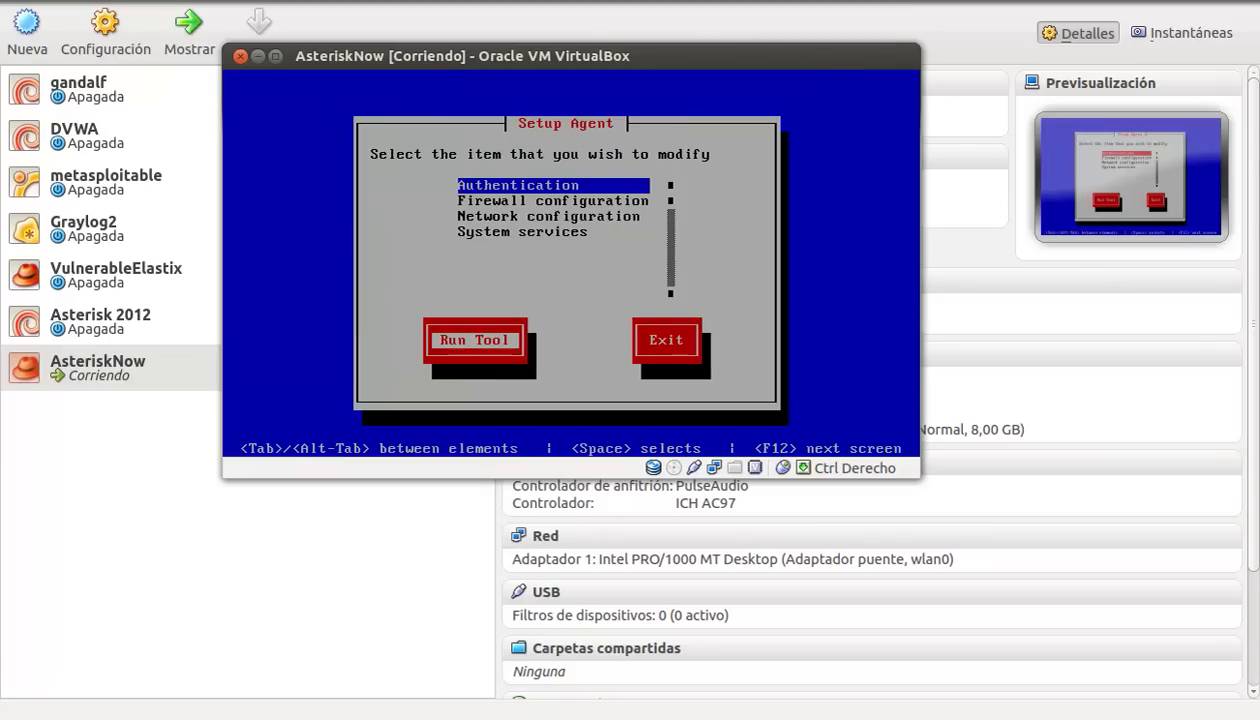
Step: In Network configuration, review Edit Devices and Edit DNS configuration, then Save&Quit
key("shift+Tab")
key("Down")
key("Down")
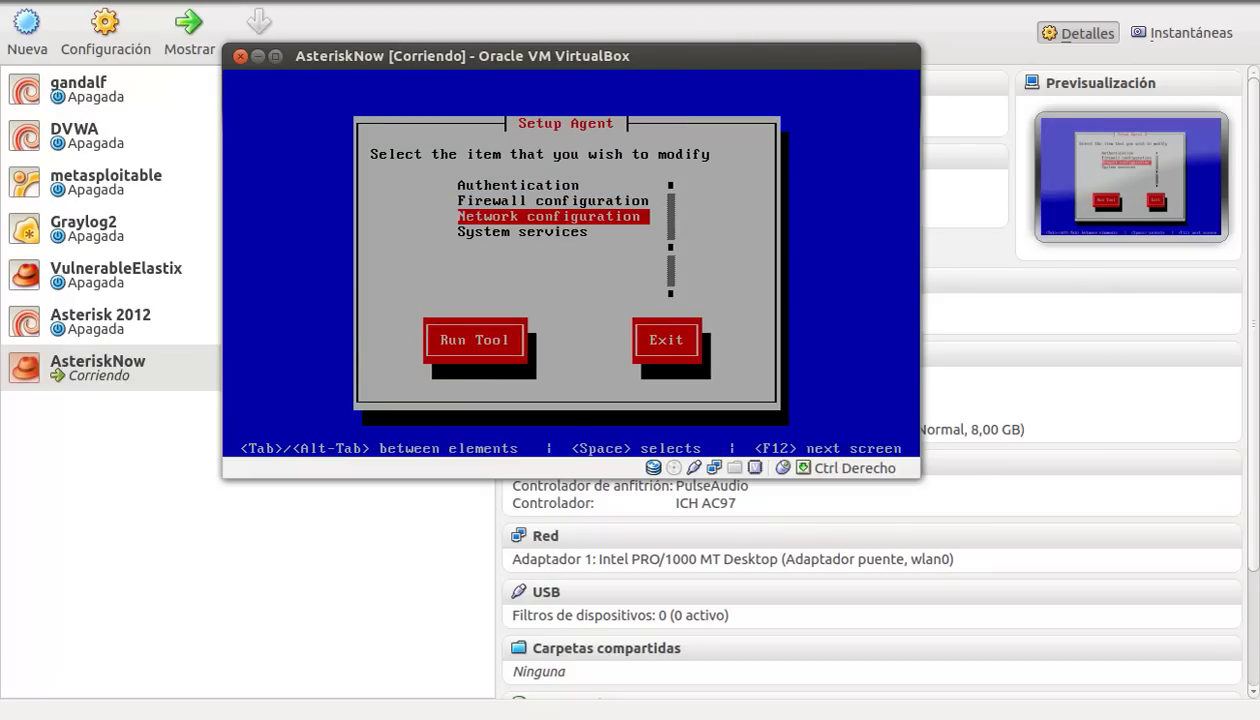
key("Tab")
key("Return")
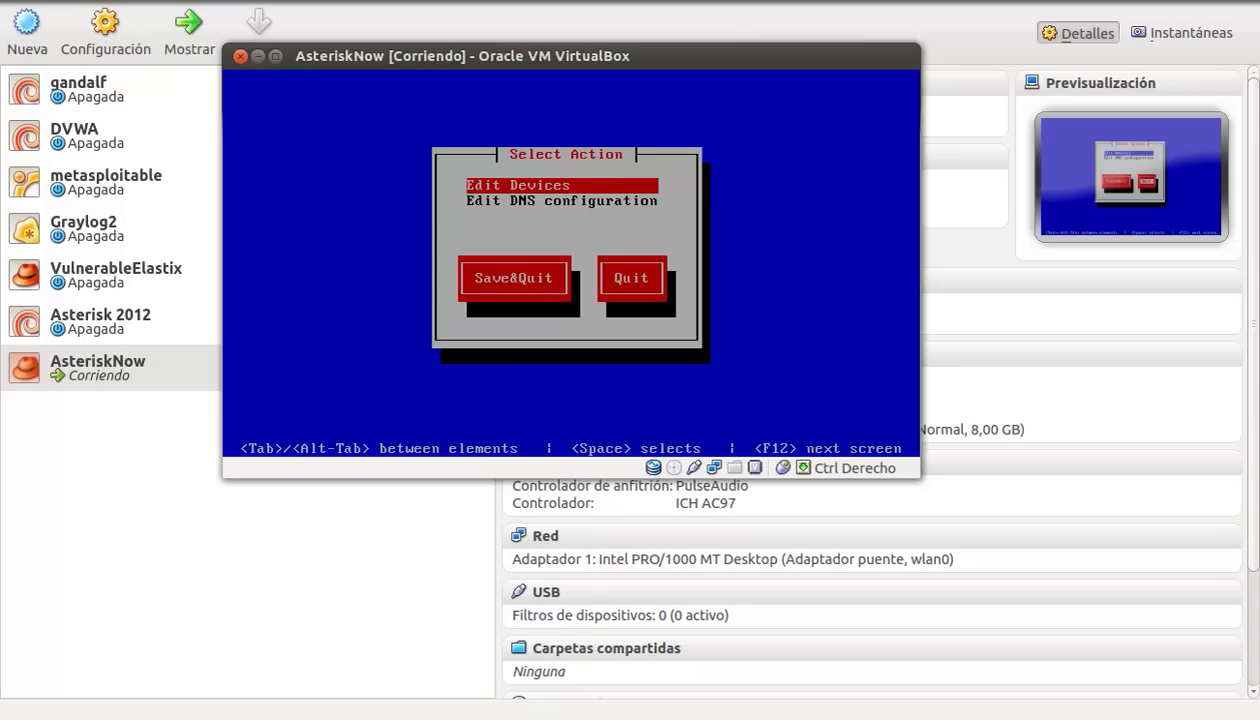
key("Return")
key("Return")
key("Down")
key("Return")
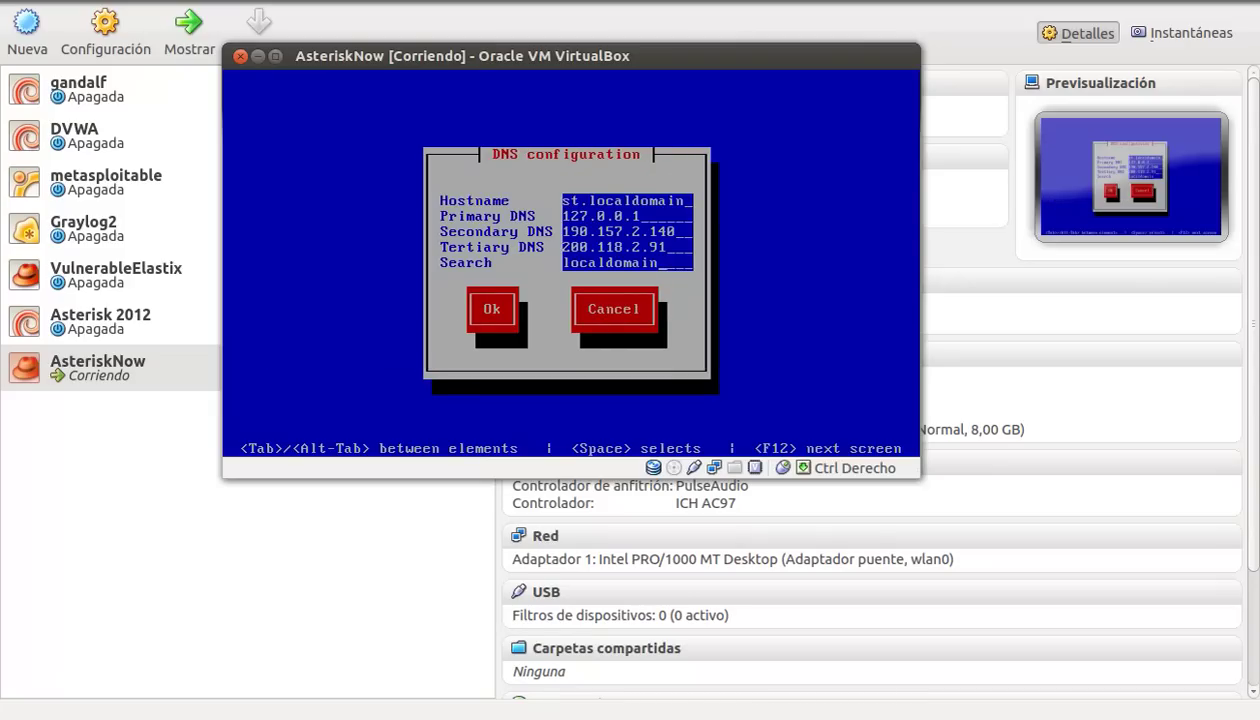
key("Return")
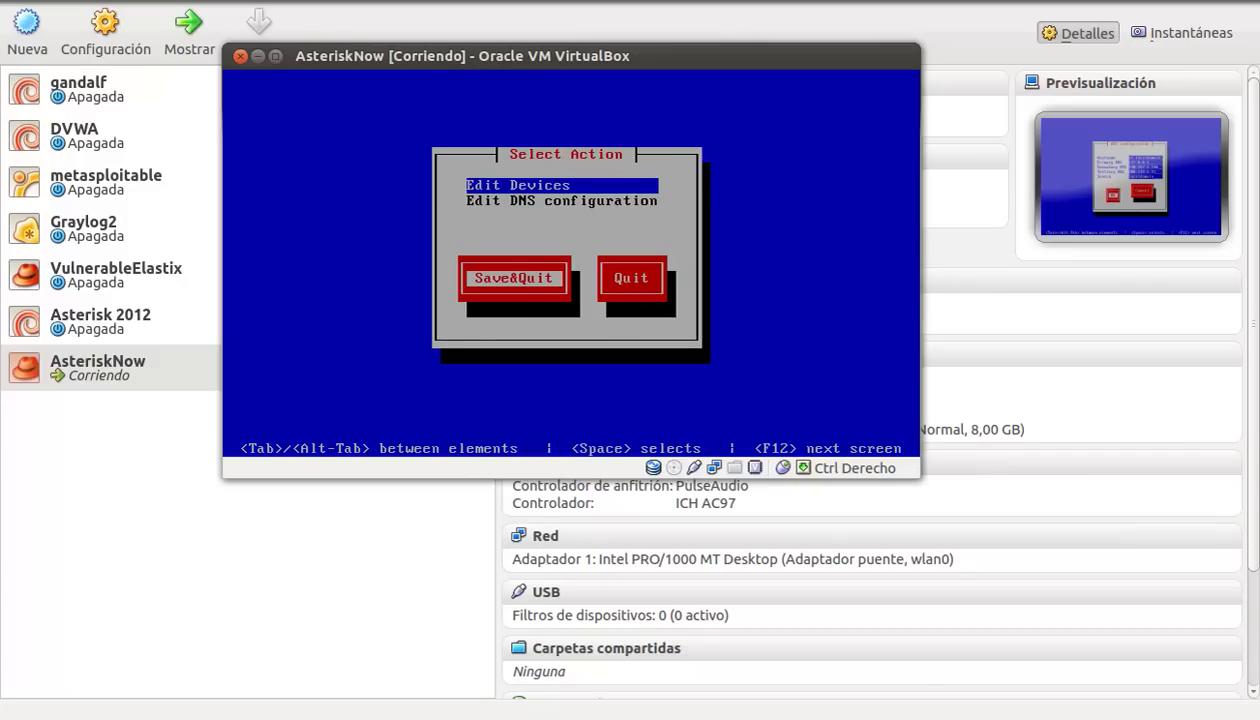
key("Return")
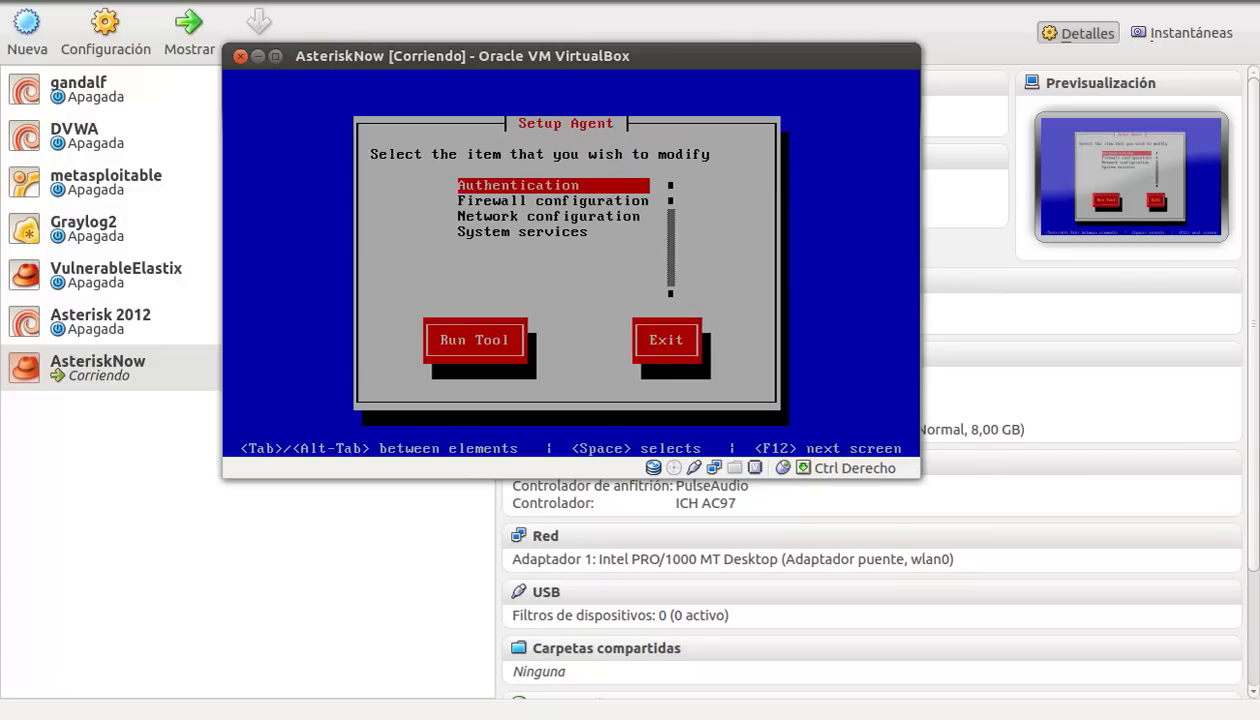
Step: Launch the System services tool from the Setup Agent menu
key("Down")
key("Down")
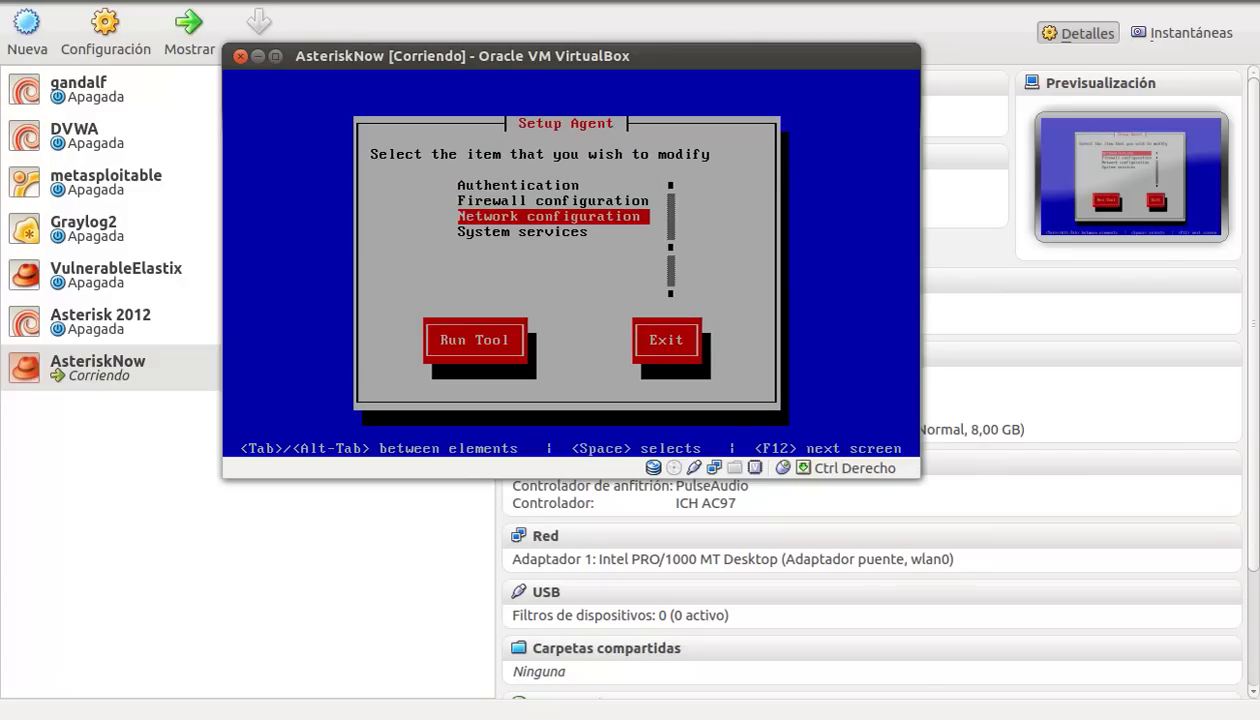
key("Down")
key("Tab")
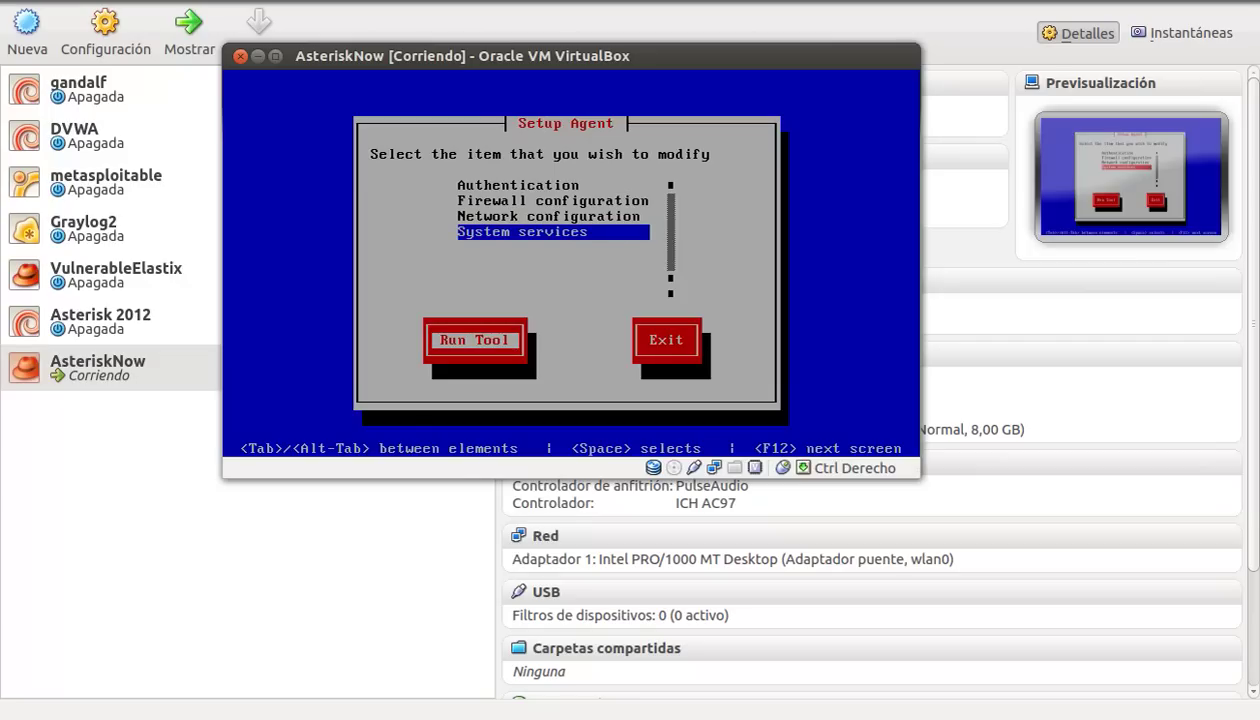
key("shift+Tab")
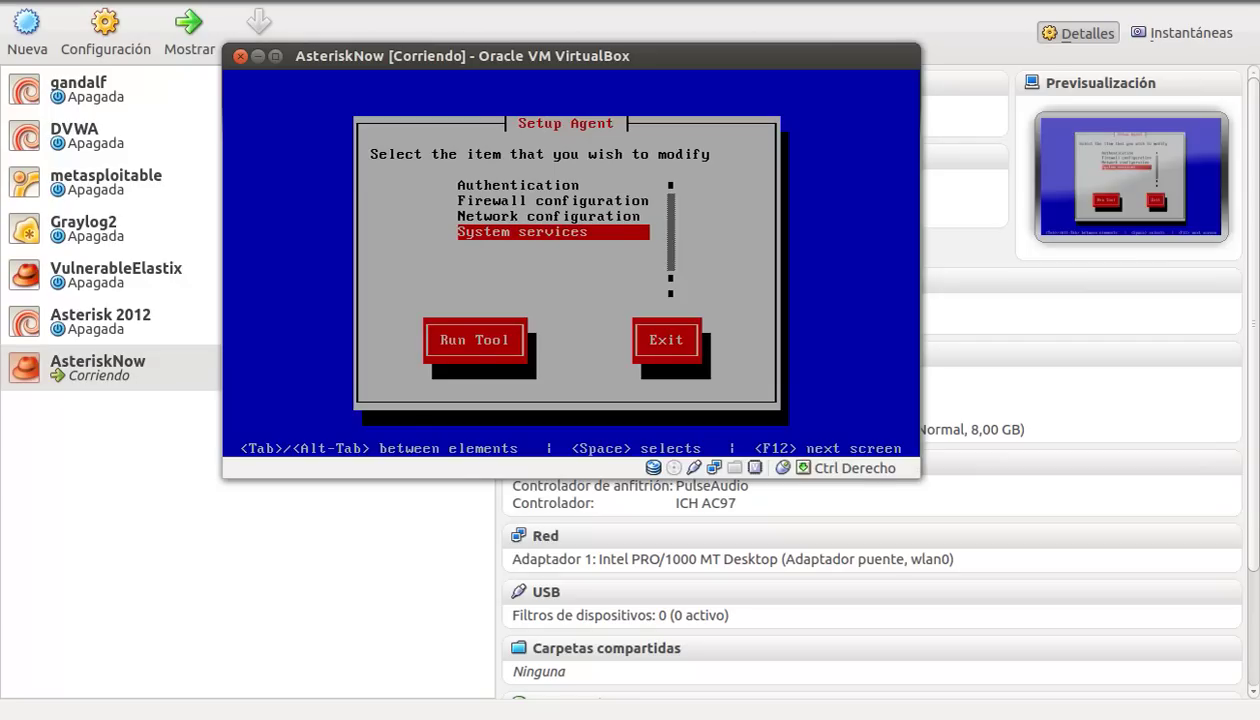
key("Tab")
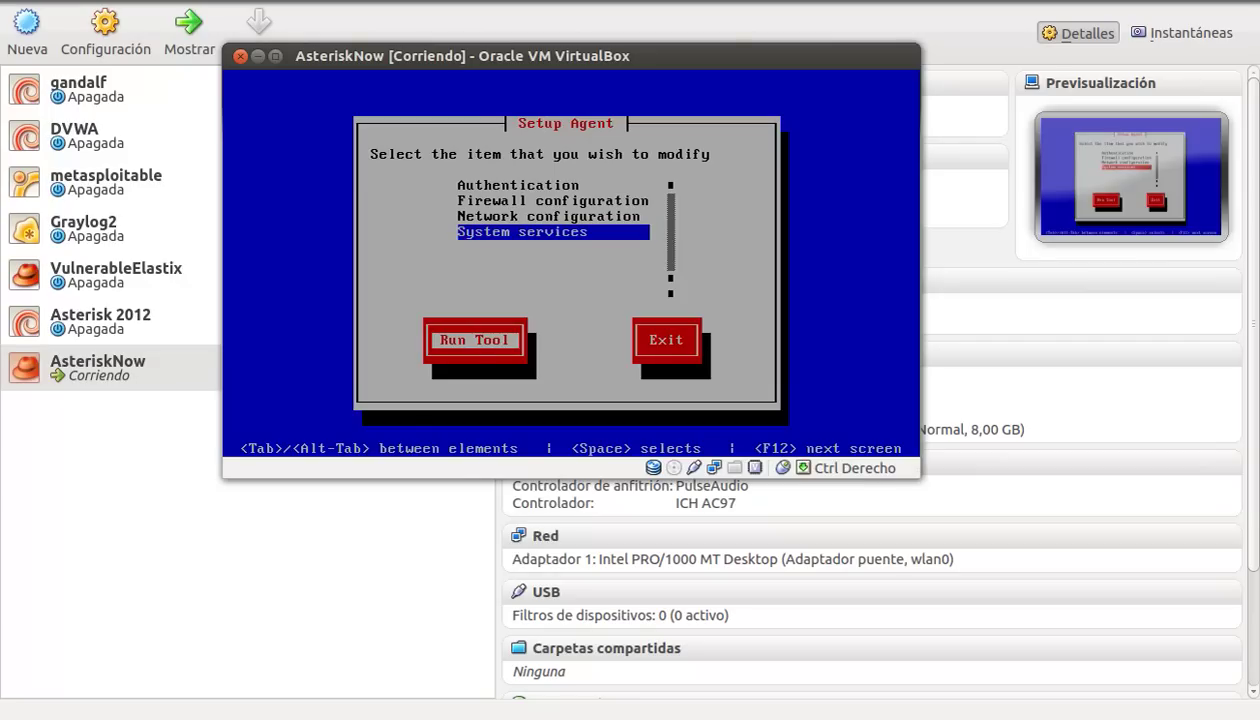
key("Return")
Step: Step through the startup services, leaving readahead_later unchecked, and save with Ok
key("Down")
key("Down")
key("Down")
key("Down")
key("Down")
key("Down")
key("Down")
key("Down")
key("Down")
key("Down")
key("Down")
key("Down")
key("Down")
key("Down")
key("Down")
key("Down")
key("Down")
key("Down")
key("Down")
key("Down")
key("Down")
key("Down")
key("Down")
key("Down")
key("Down")
key("Down")
key("Down")
key("Down")
key("Down")
key("Down")
key("Down")
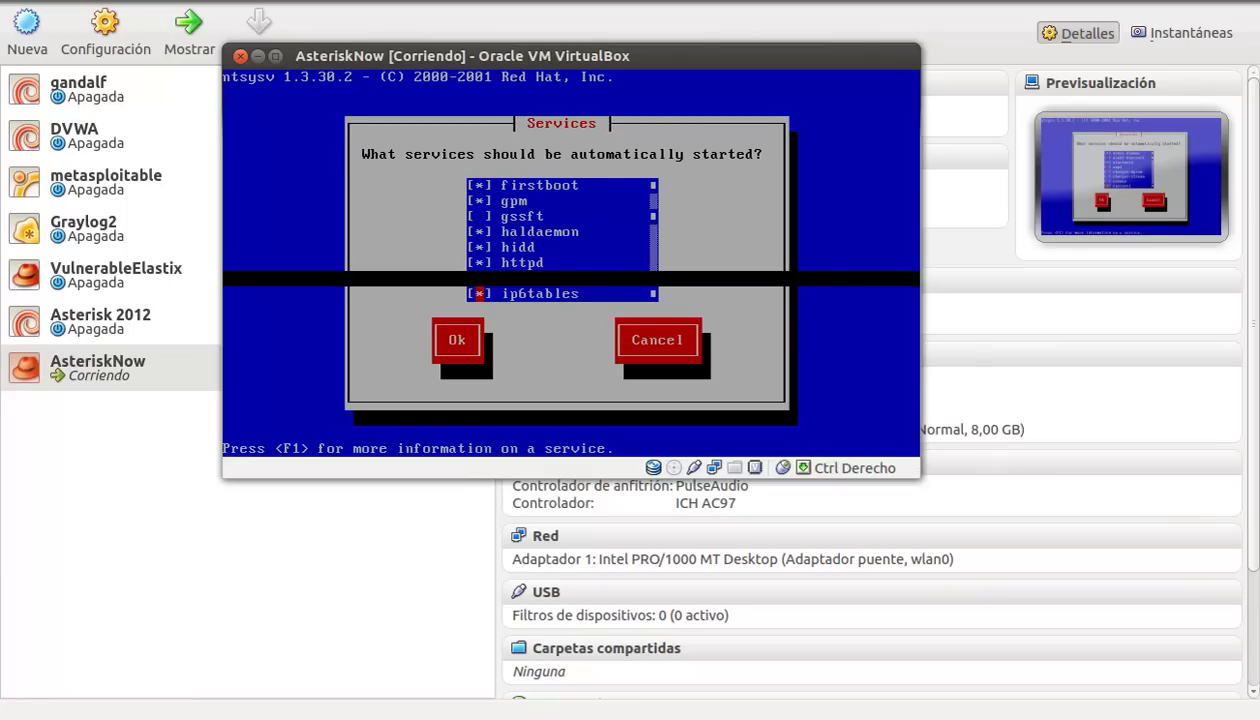
key("Down")
key("Down")
key("Down")
key("Down")
key("Down")
key("Down")
key("Down")
key("Down")
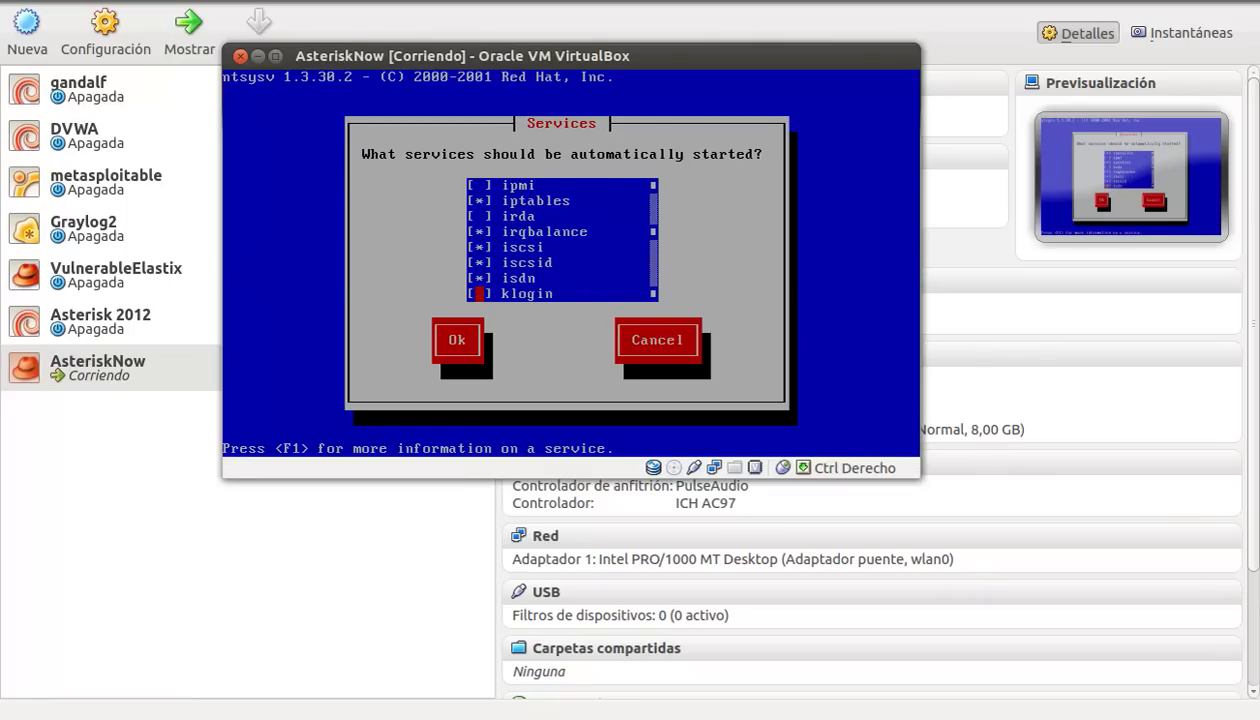
key("Down")
key("Down")
key("Down")
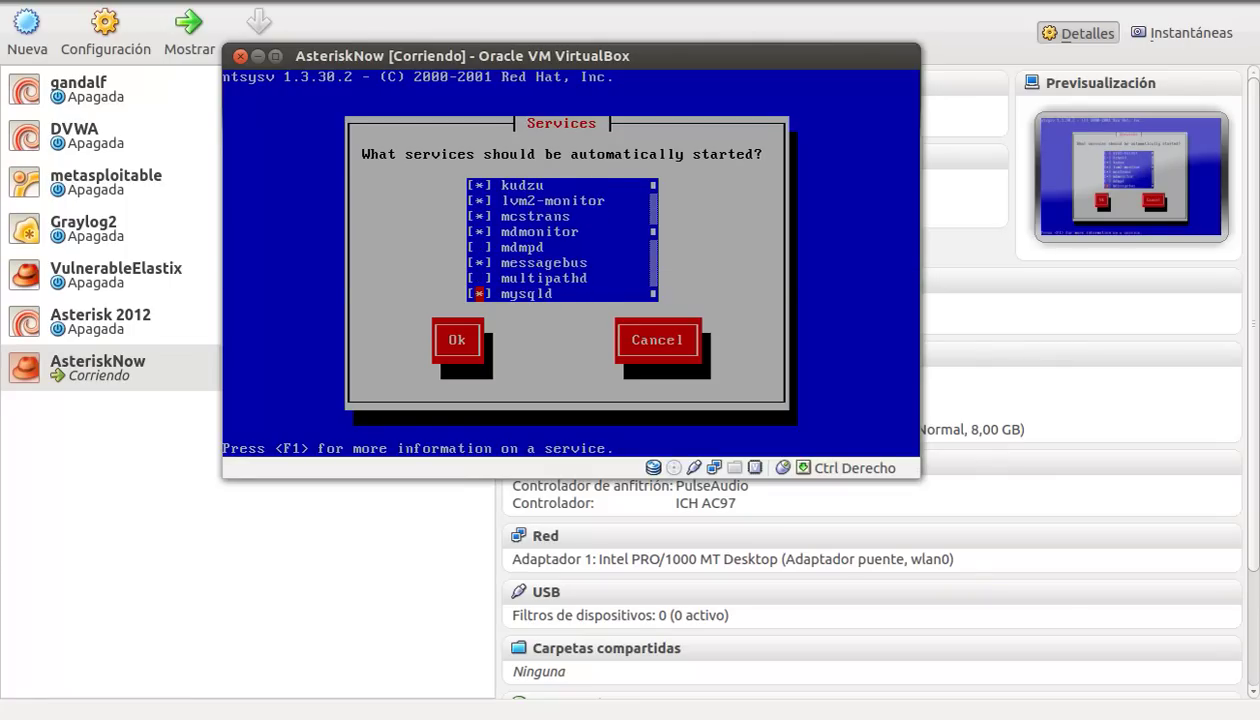
key("Down")
key("Down")
key("Down")
key("Down")
key("Down")
key("Down")
key("Down")
key("Down")
key("Down")
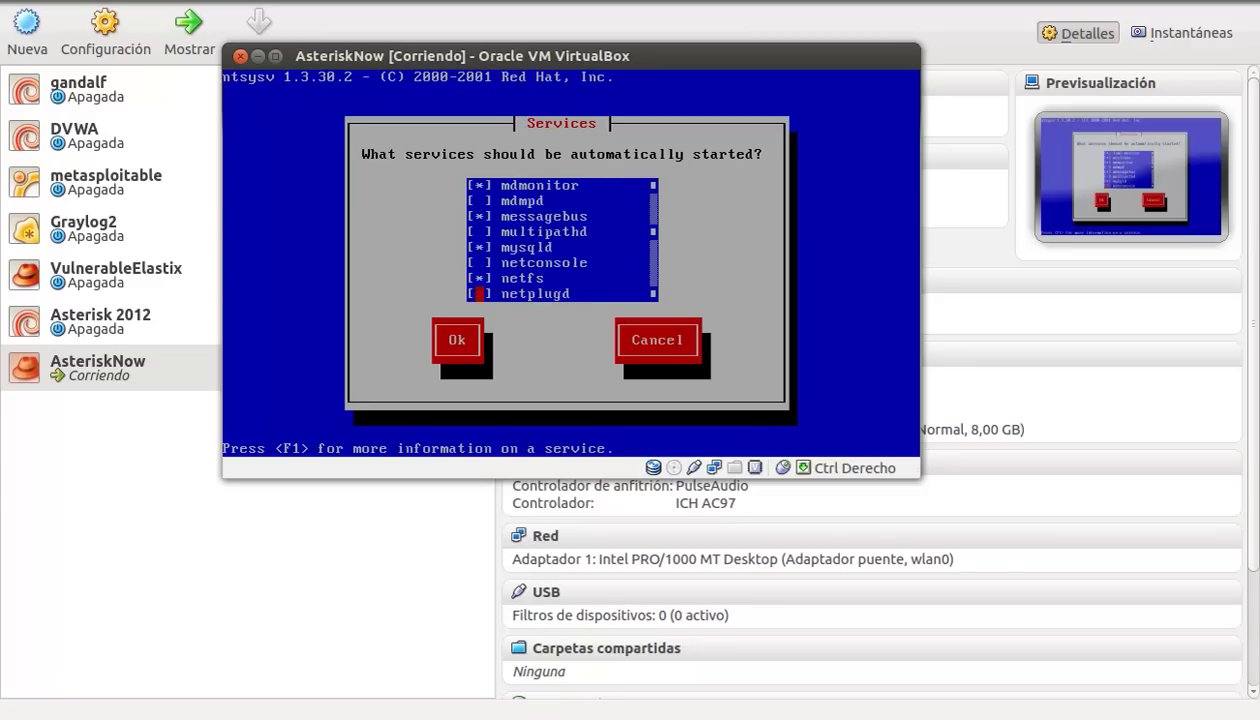
key("Down")
key("Down")
key("Down")
key("Down")
key("Down")
key("Down")
key("Down")
key("Down")
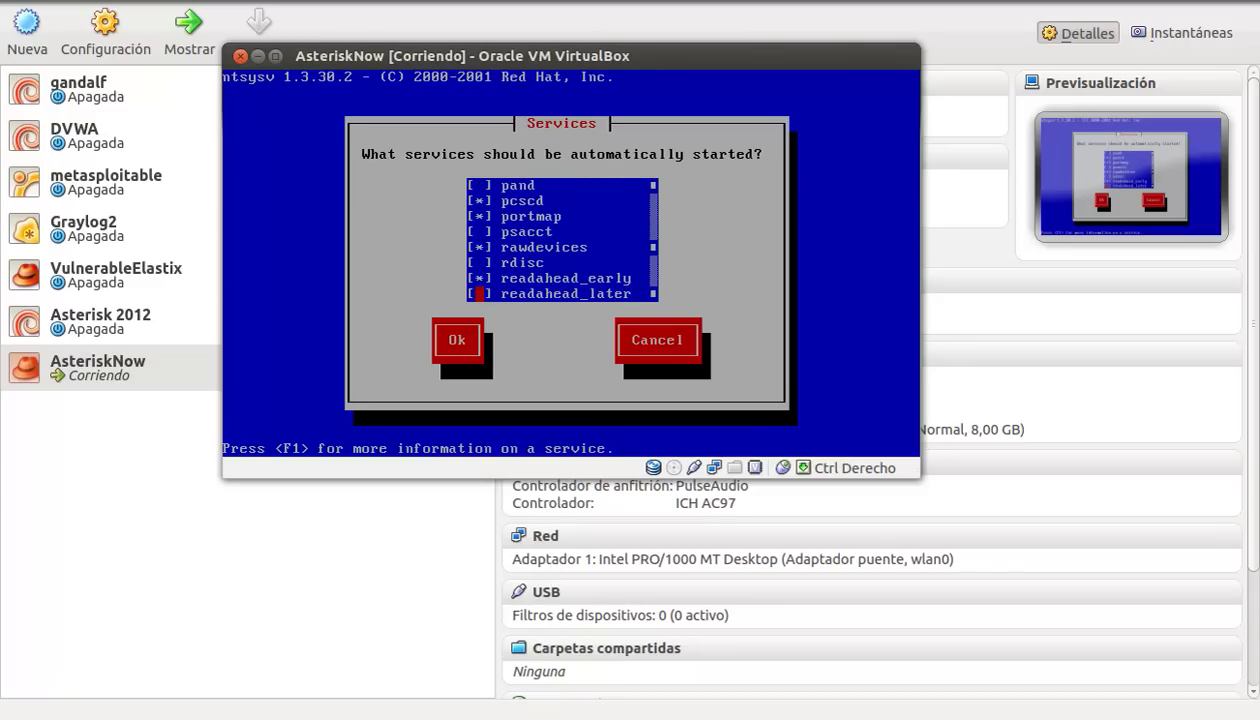
key("Tab")
key("Return")
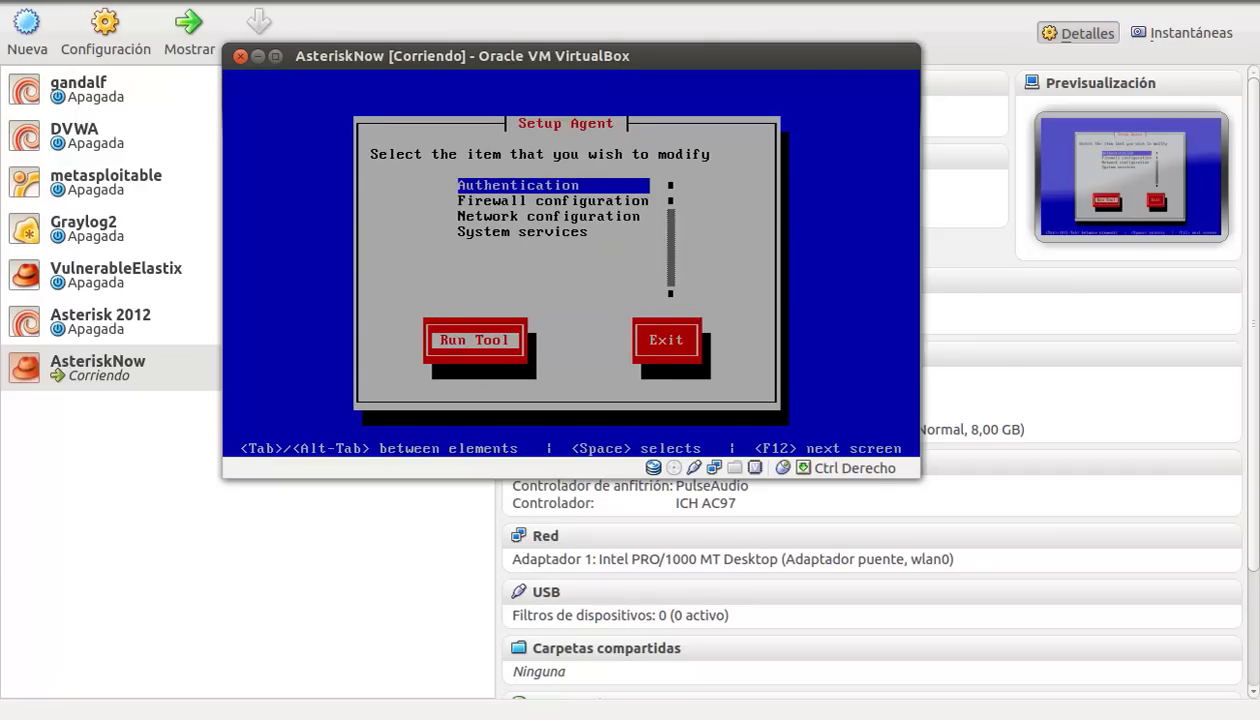
key("Tab")
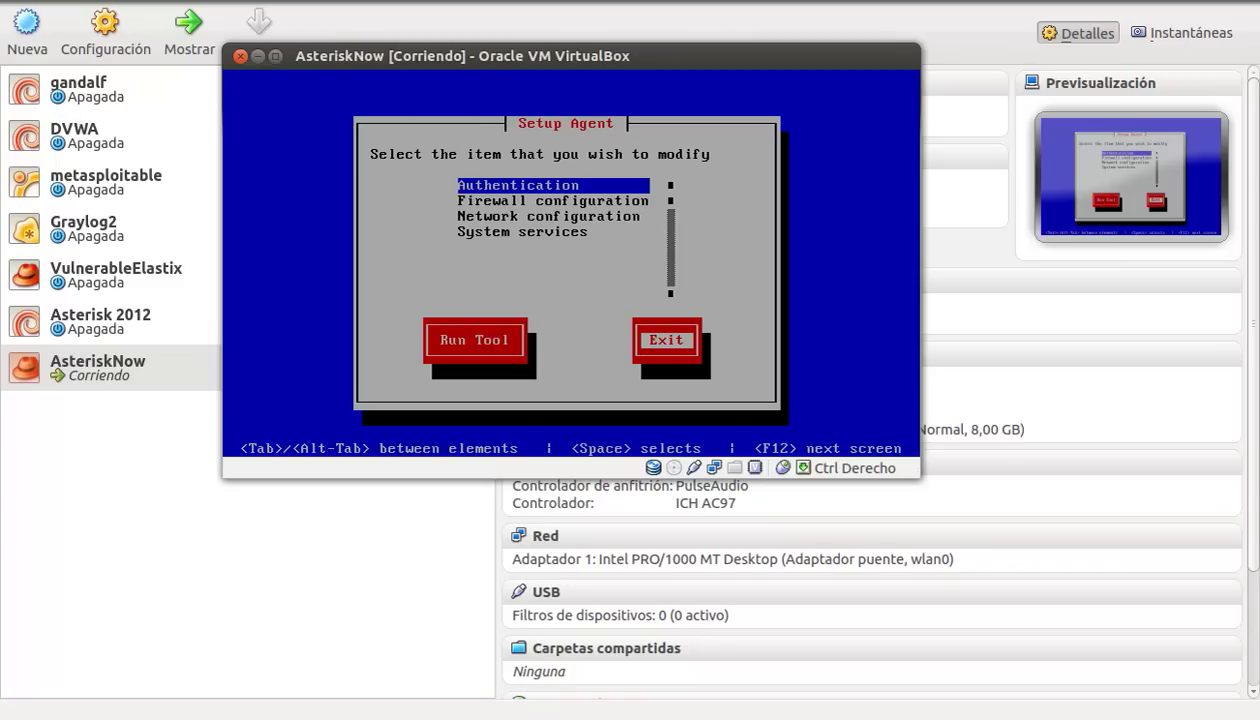
Step: Exit the Setup Agent and log into the console as root
key("Return")
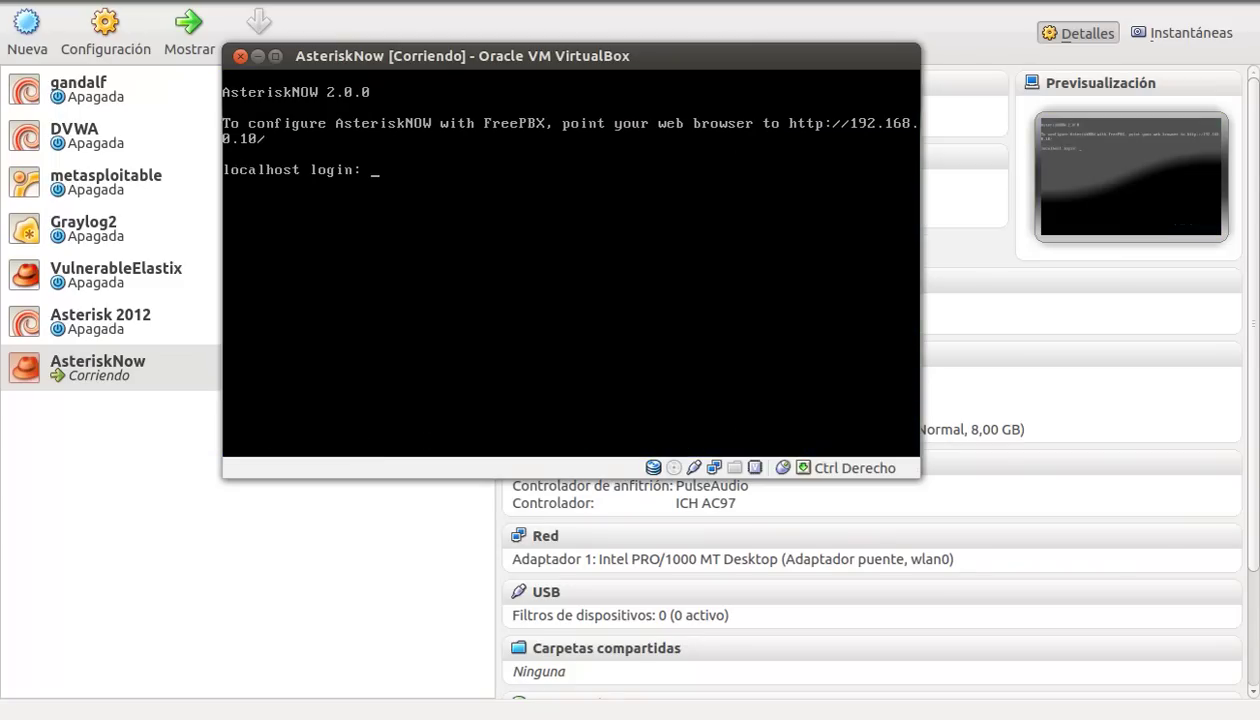
type("root")
key("Return")
key("Return")
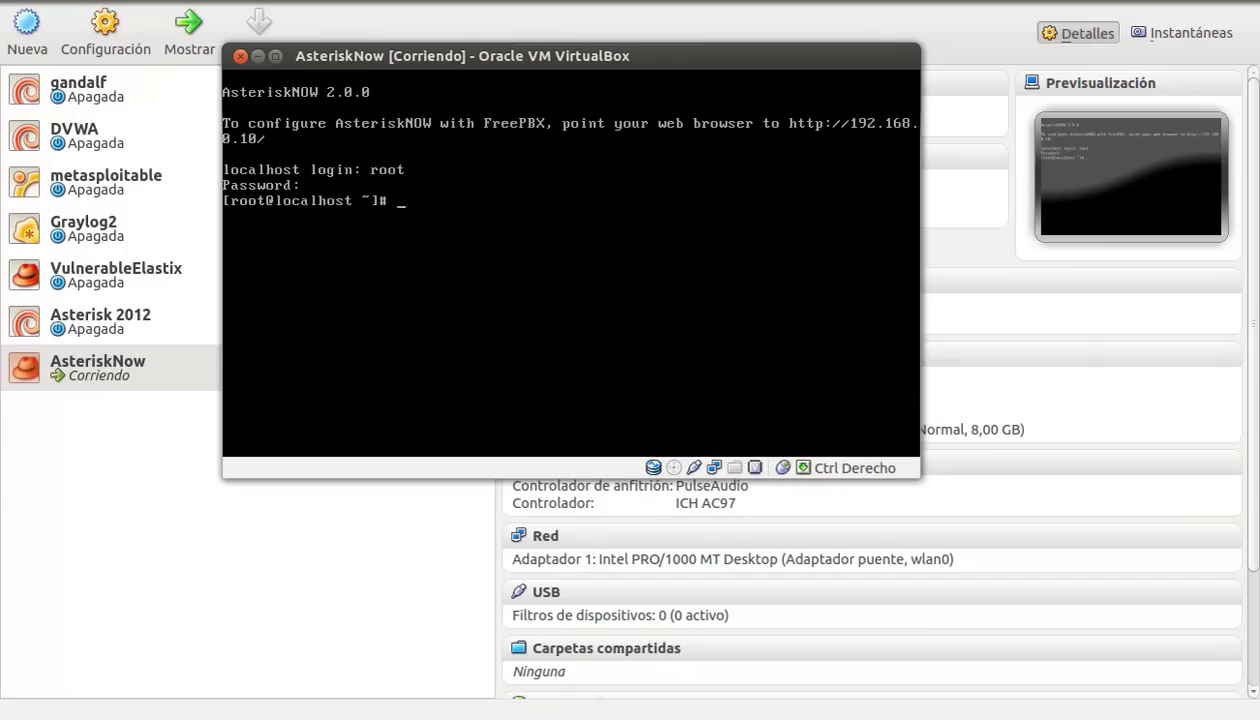
Step: Attach to the Asterisk 1.8.11 CLI with asterisk -rvvv, exit it, and clear the screen
type("asterisk -rvvv")
key("Return")
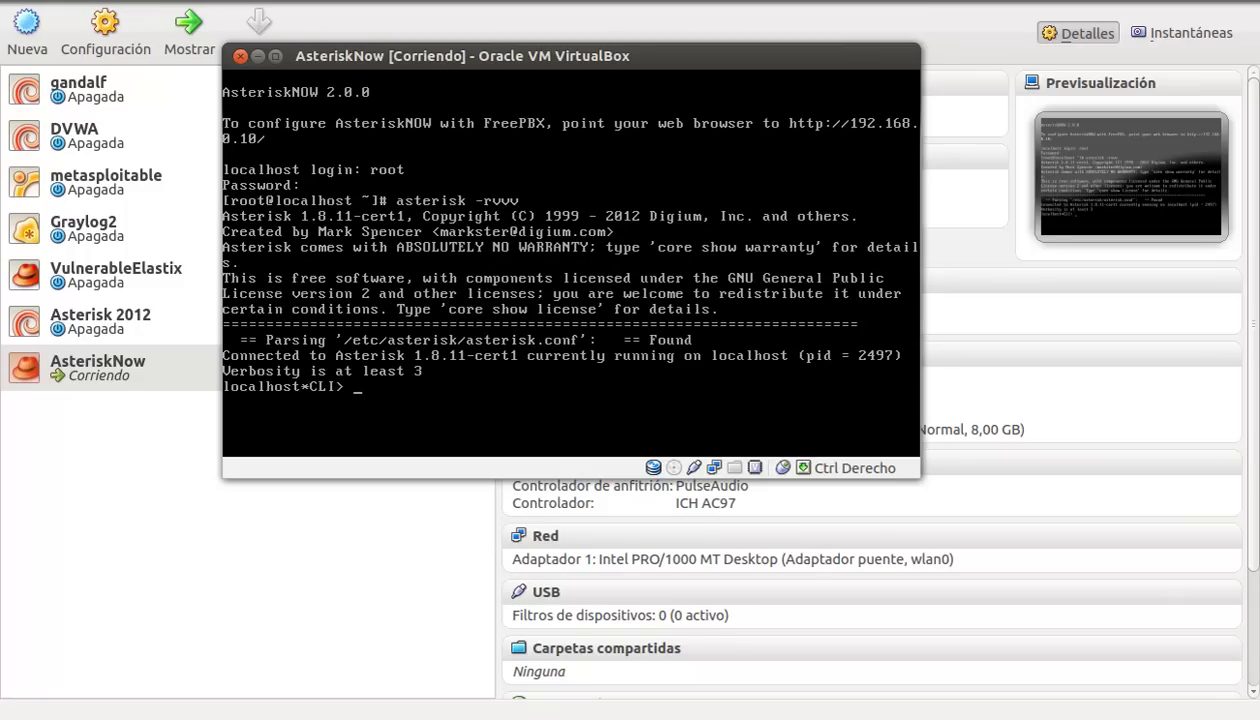
type("exit")
key("Return")
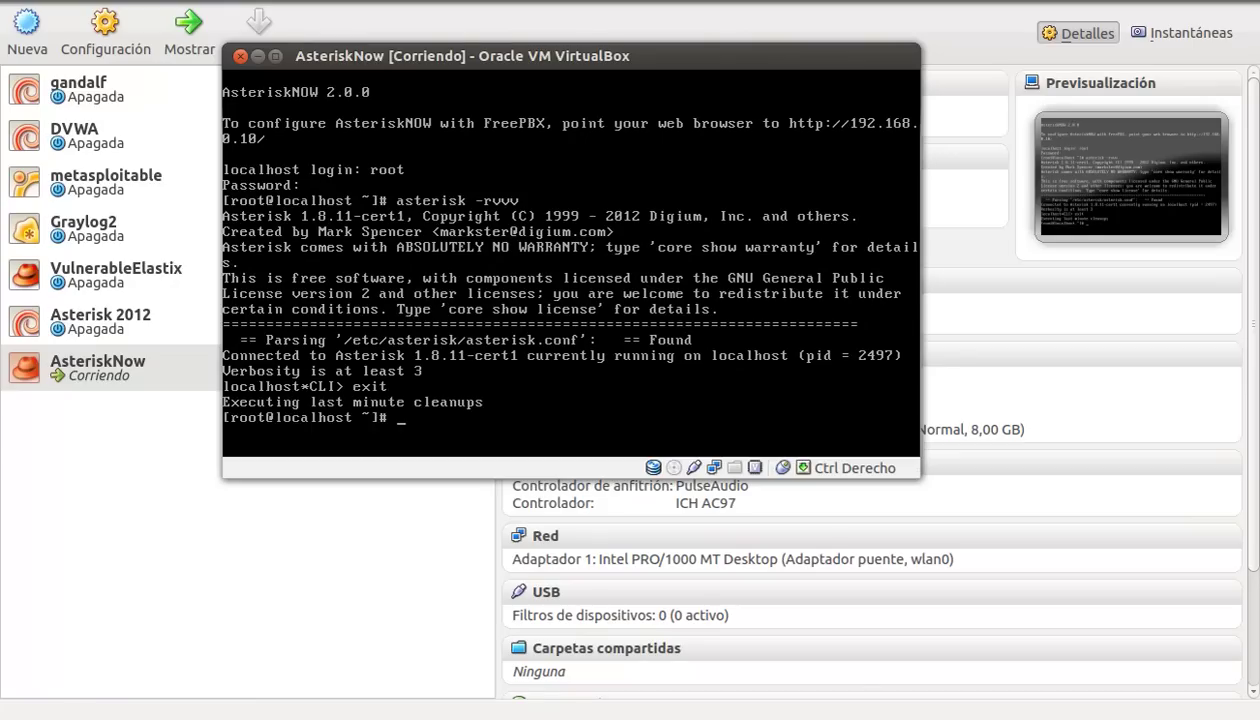
key("ctrl+l")
type("netstat ")
type("-nt")
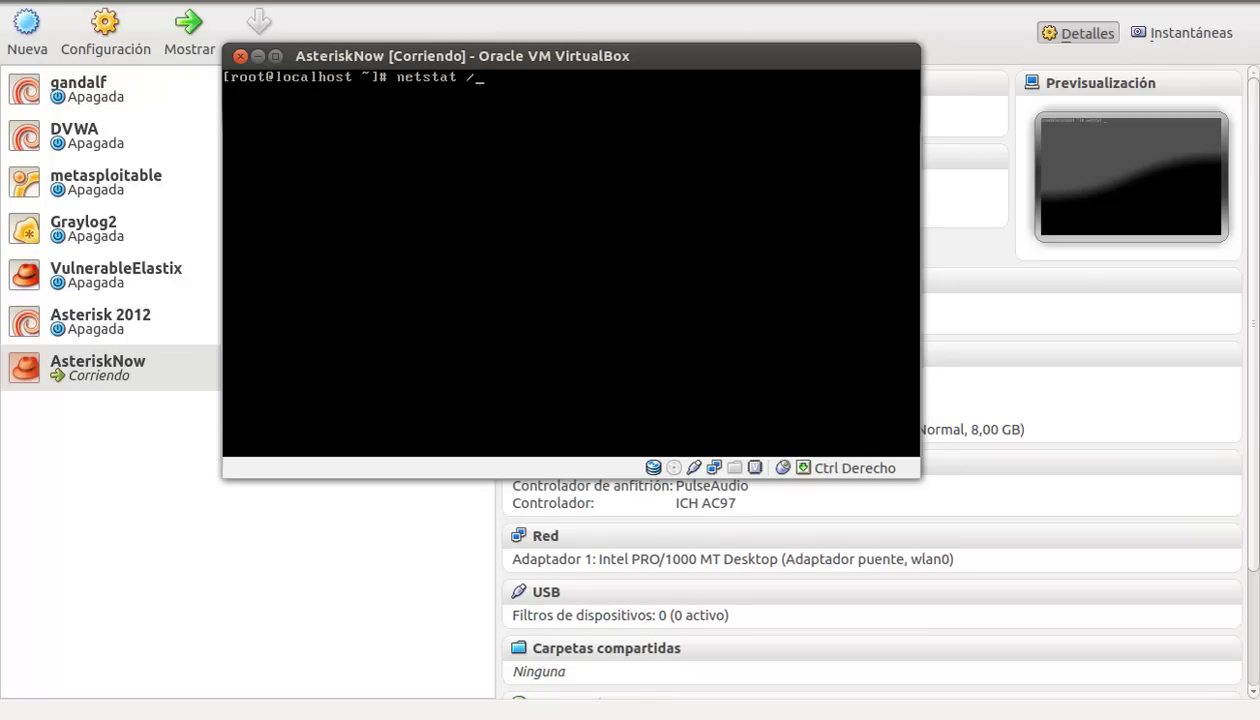
Step: Run netstat -ntpl to confirm asterisk, mysqld and httpd are listening, then switch to Chrome
key("BackSpace")
key("BackSpace")
key("BackSpace")
type("-ntpl")
key("Return")
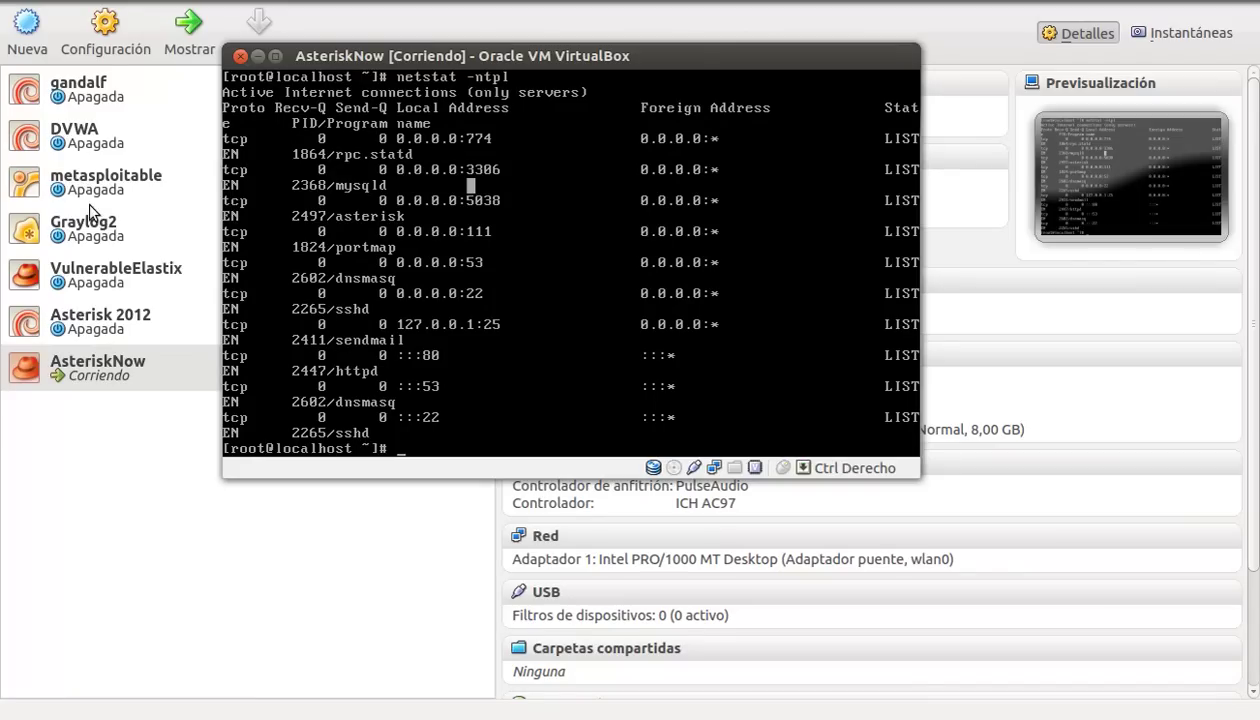
left_click(5, 201)
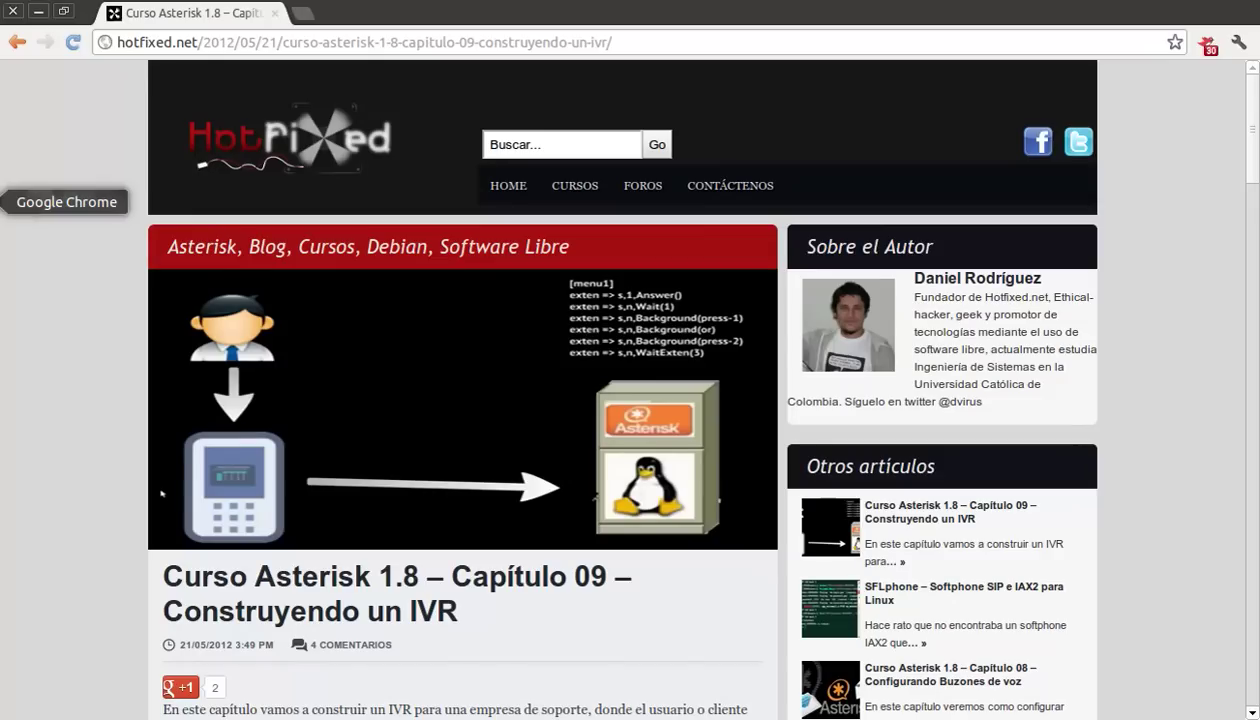
Step: Open a new Chrome tab and check with ifconfig that the VM's eth0 is 192.168.0.10
key("ctrl+t")
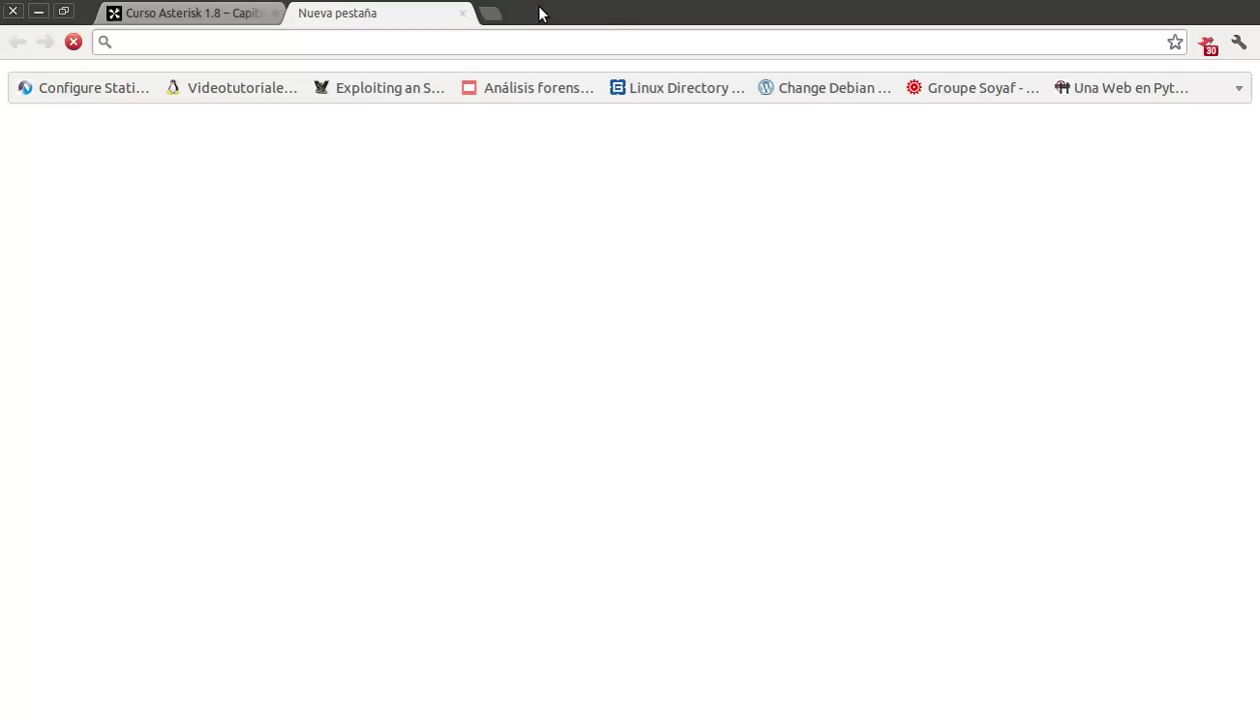
key("alt+Tab")
type("ifconfig")
key("Return")
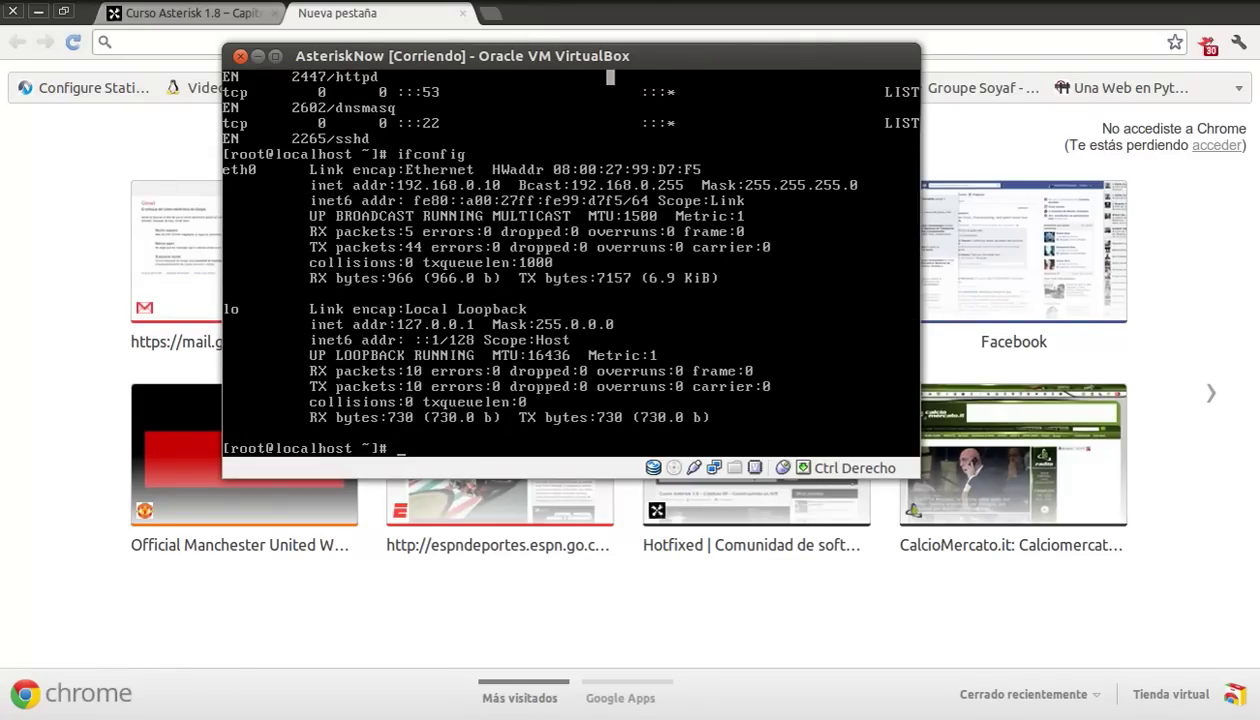
Step: Release the VM's keyboard capture and enter 192.168.0.10 in Chrome's address bar
key("Control_R")
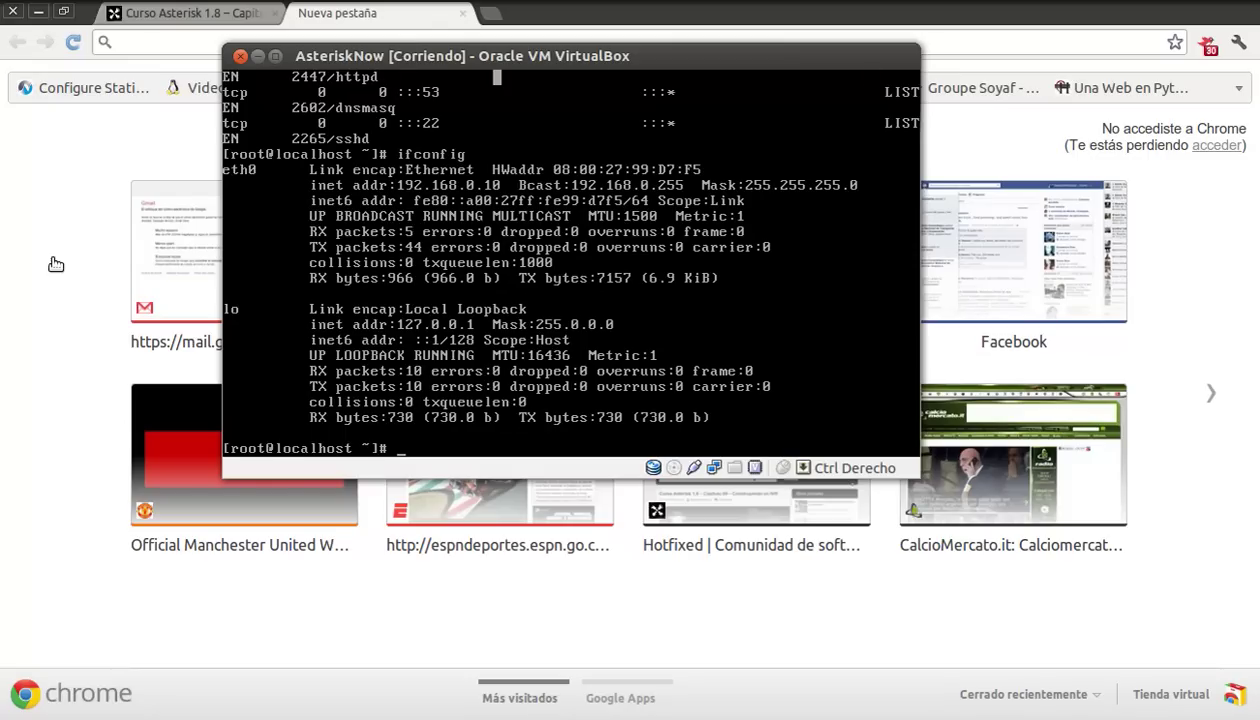
left_click(189, 42)
type("192")
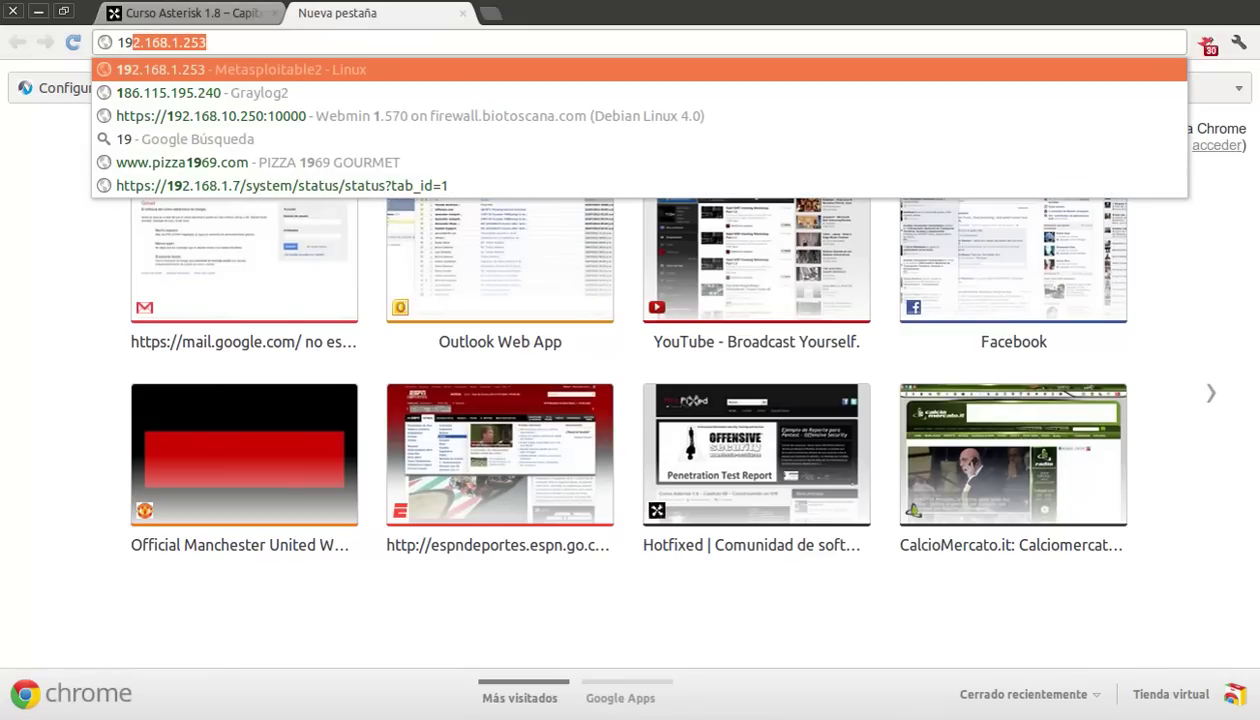
type(".1")
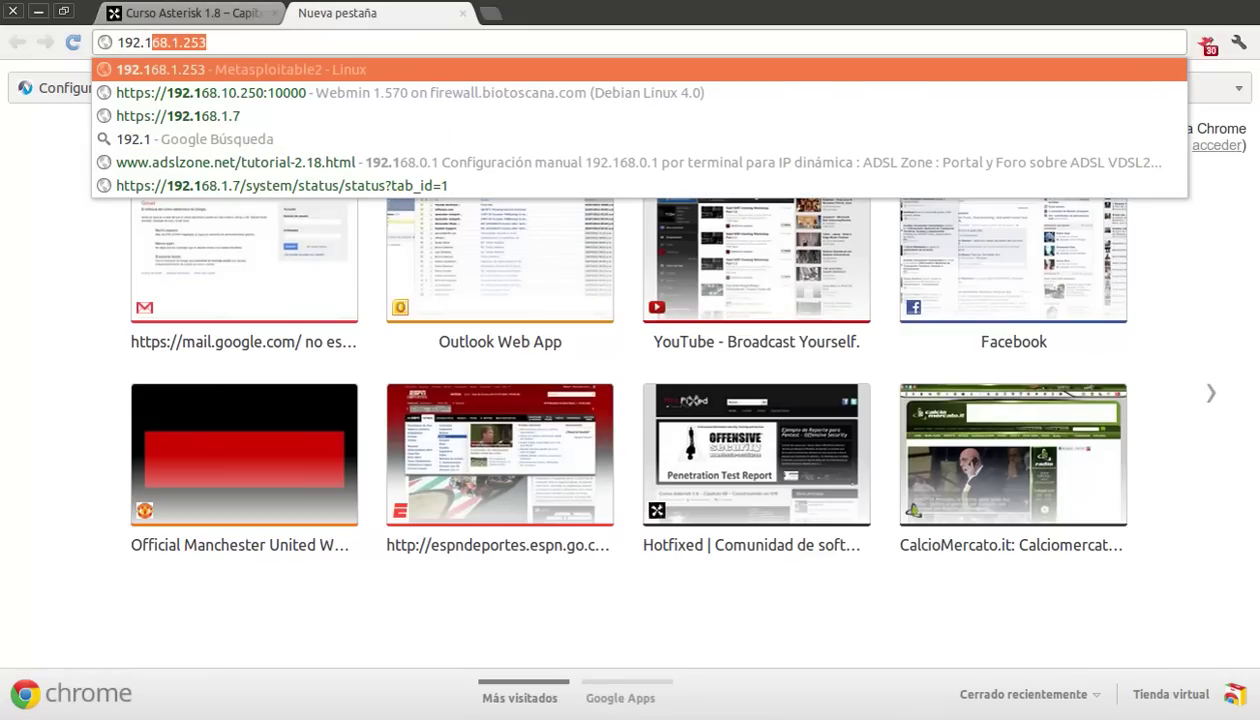
type("68.0.10")
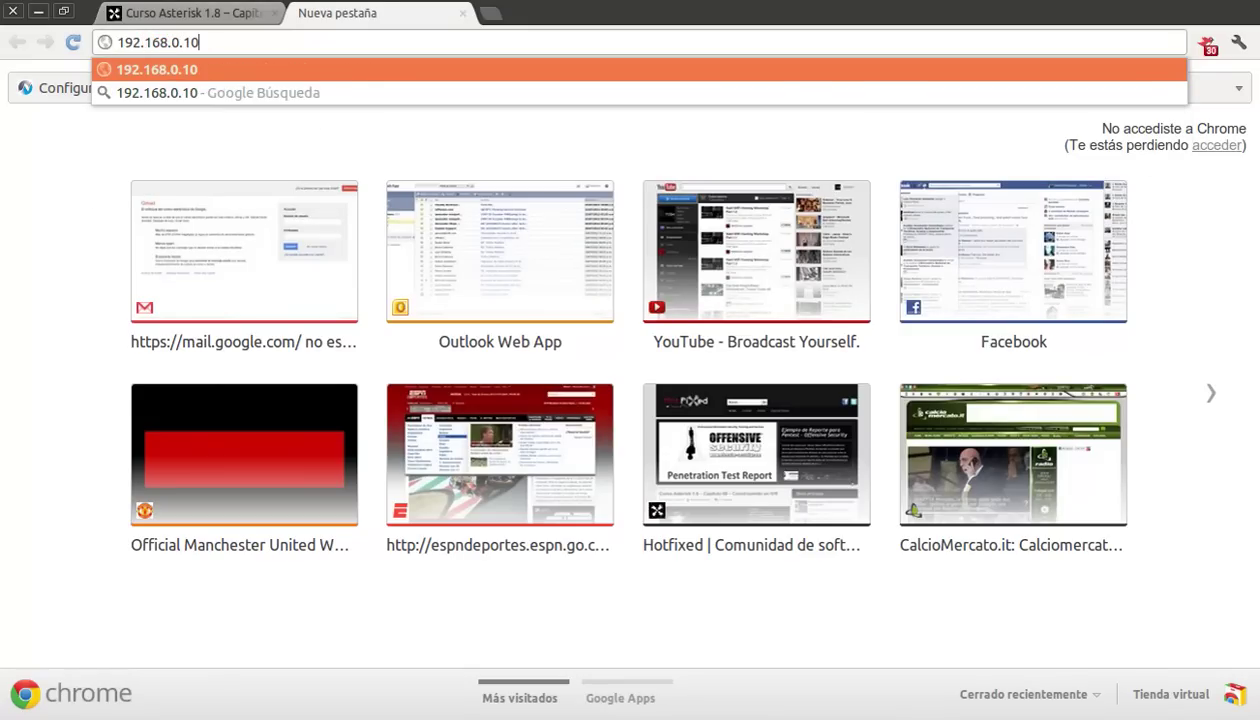
Step: Load 192.168.0.10 and log in to FreePBX Administration as admin with the account password
key("Return")
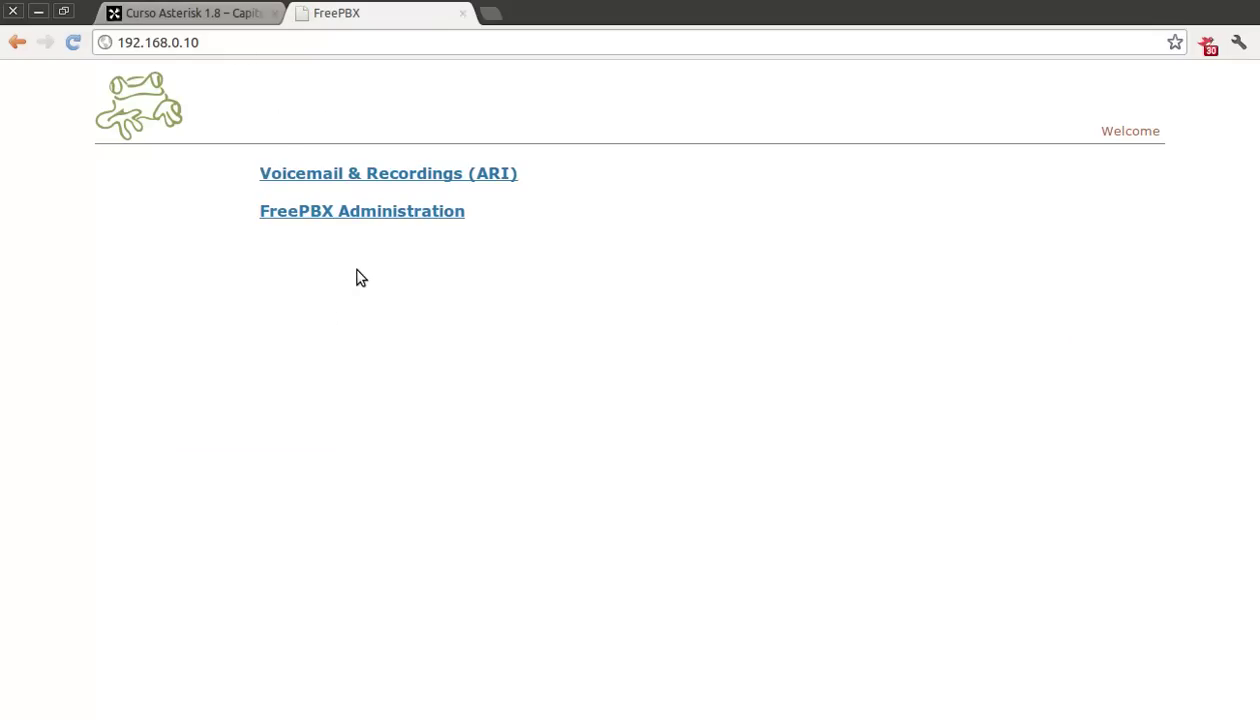
left_click(388, 214)
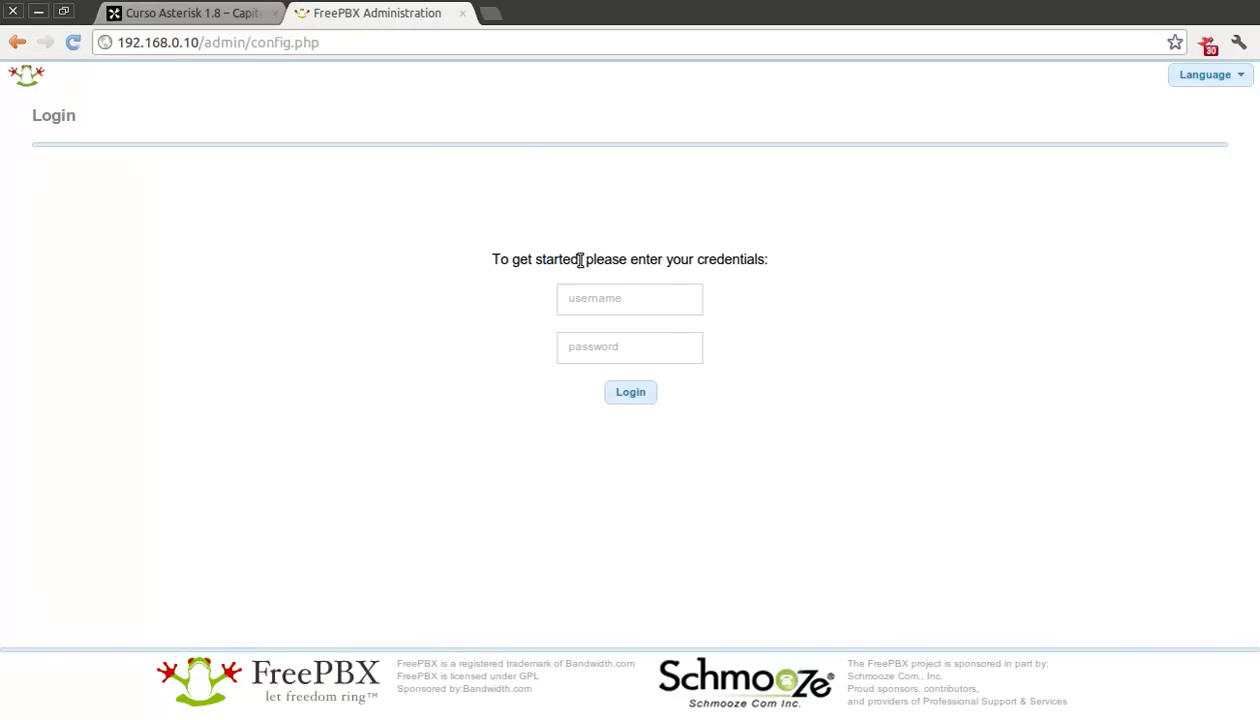
left_click(616, 292)
type("admin")
key("Tab")
type("admin")
key("Return")
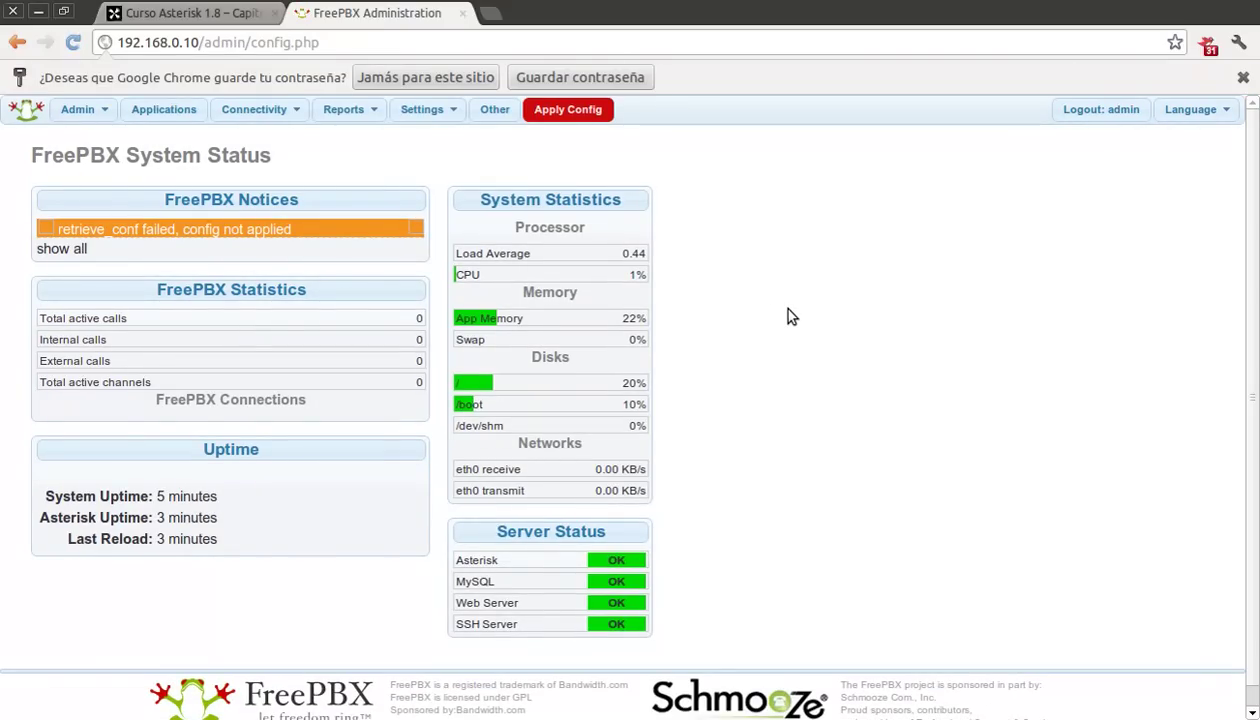
Step: Apply the pending FreePBX config, dismiss Chrome's save-password bar, and briefly check the Connectivity menu
left_click(580, 112)
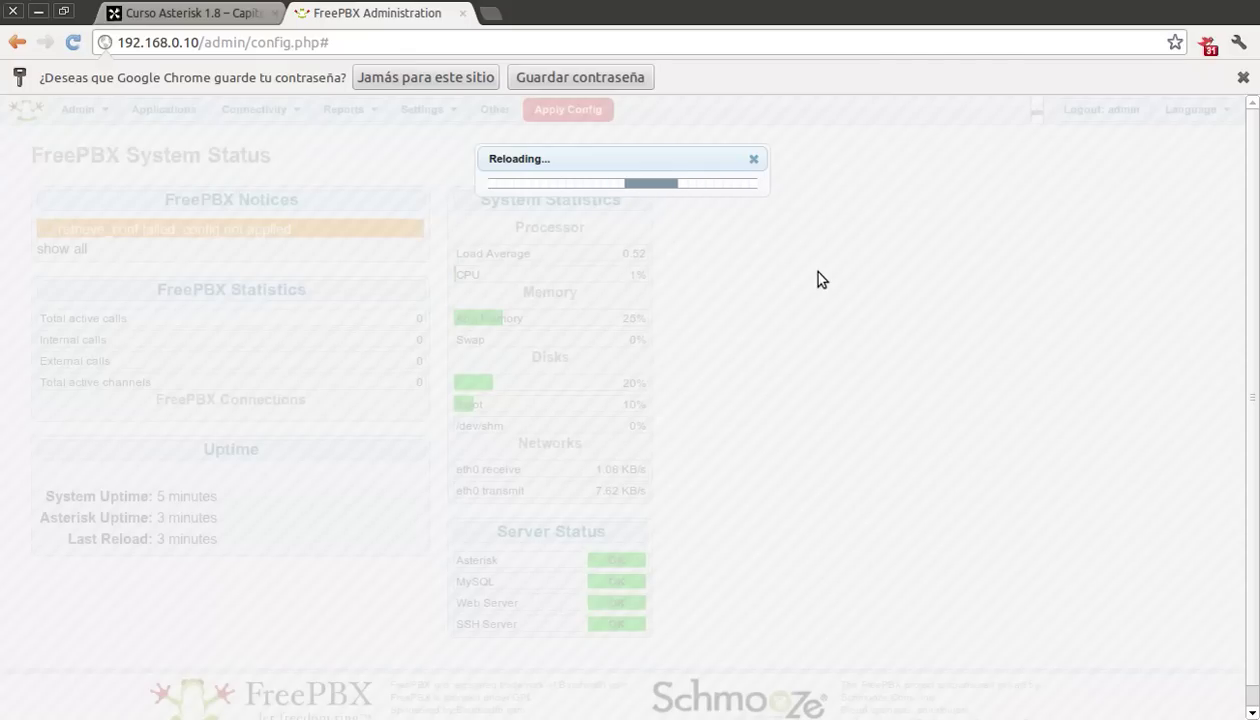
left_click(1243, 77)
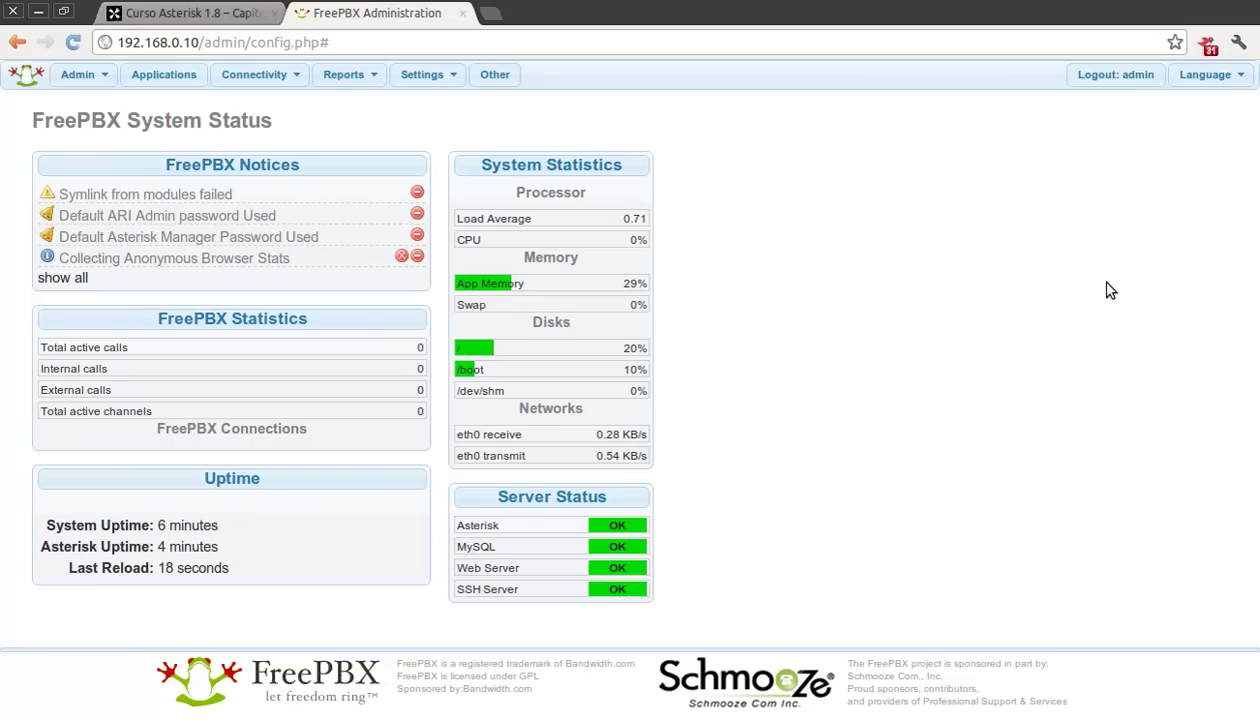
left_click(282, 70)
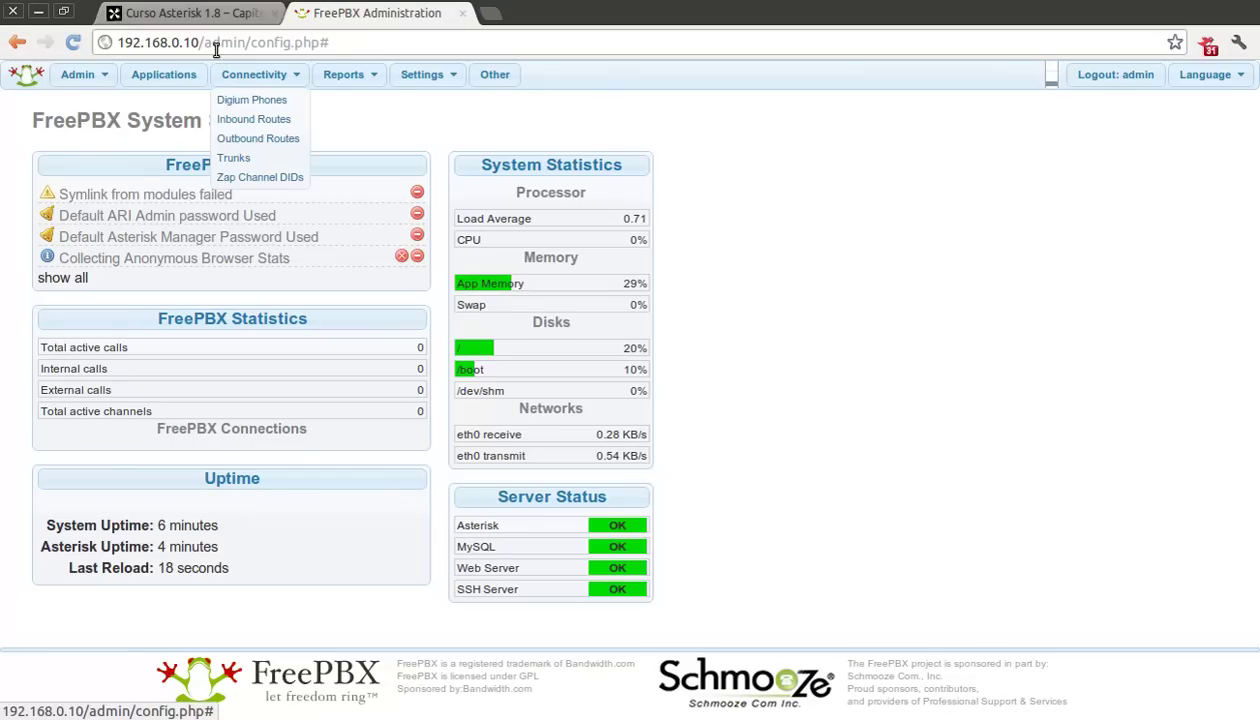
left_click(893, 312)
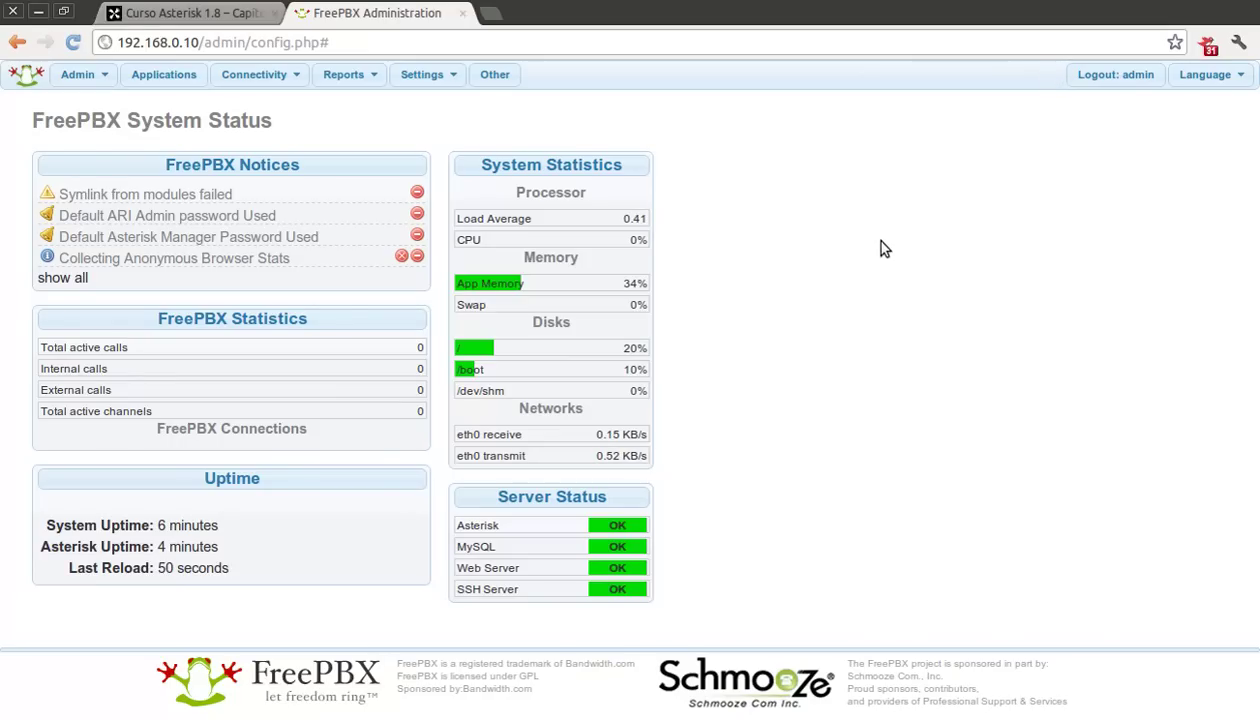
left_click(958, 3)
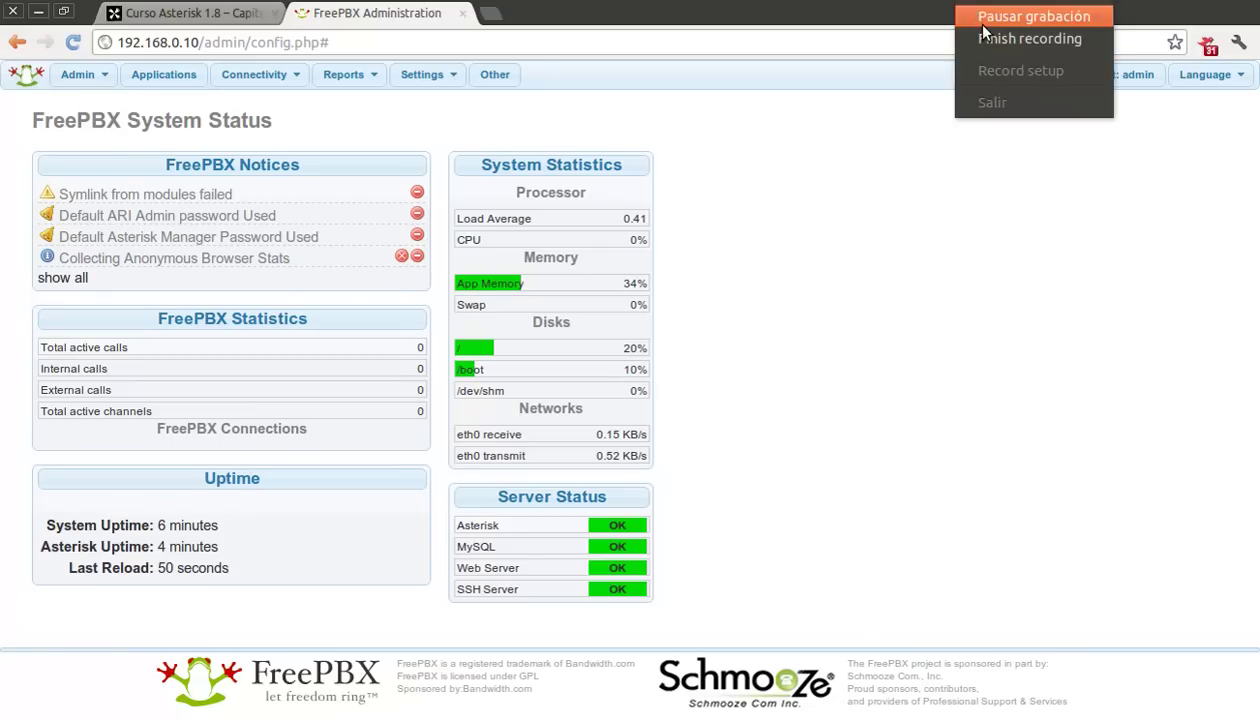